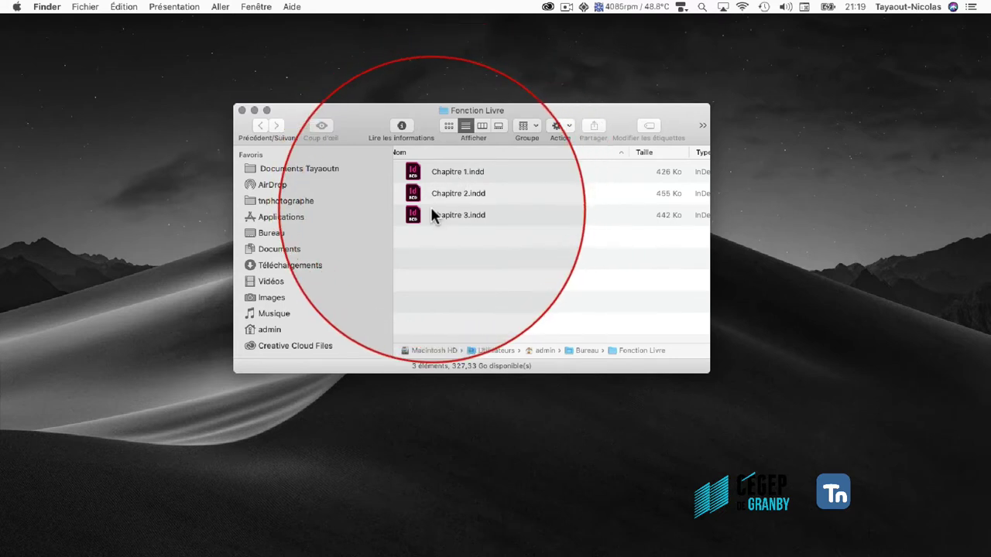
Open Chapitre 1.indd, Chapitre 2.indd and Chapitre 3.indd from the Fonction Livre folder in InDesign
{"action": "left_click_drag", "start_coordinate": [459, 243], "coordinate": [454, 181]}
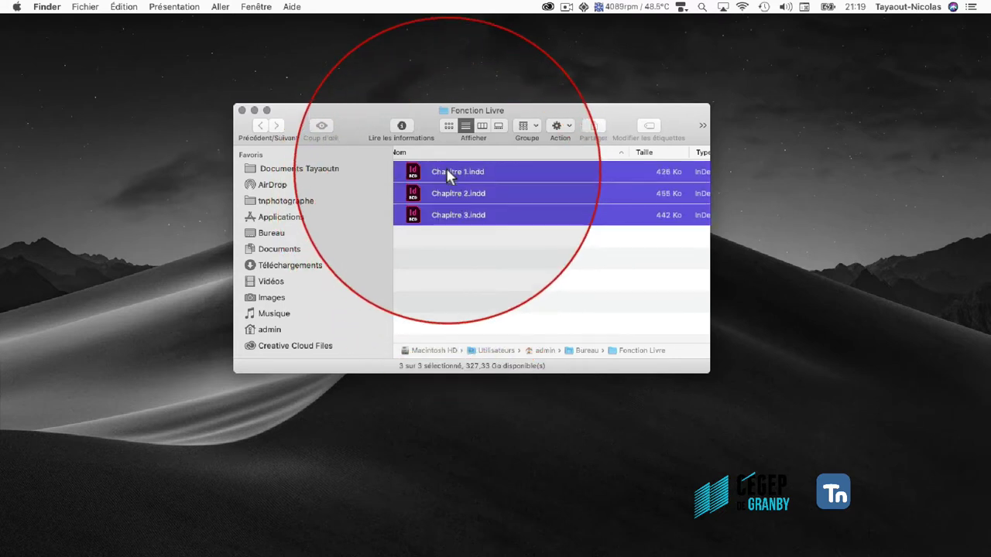
{"action": "double_click", "coordinate": [414, 175]}
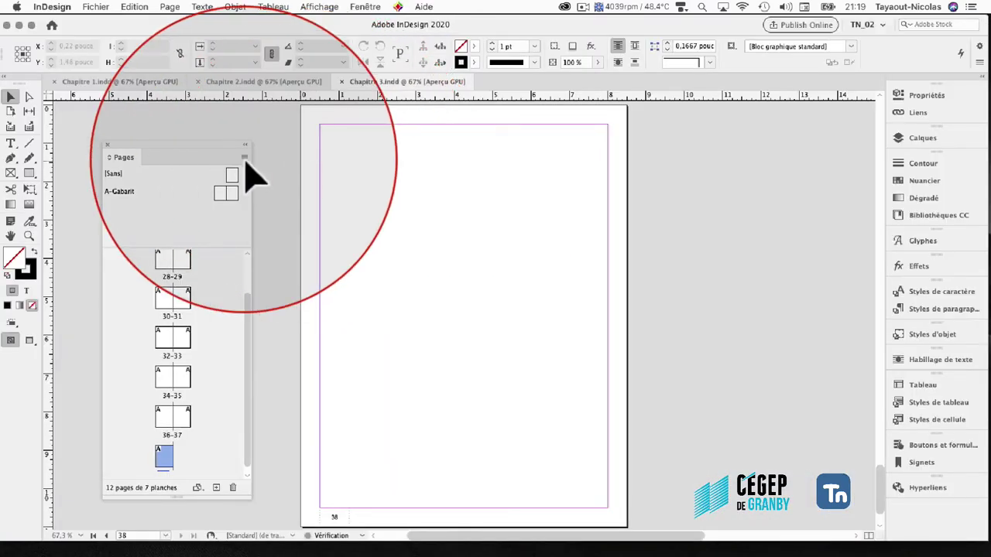
Examine the page numbering of Chapitre 1, Chapitre 2 and Chapitre 3 in turn
{"action": "left_click", "coordinate": [103, 82]}
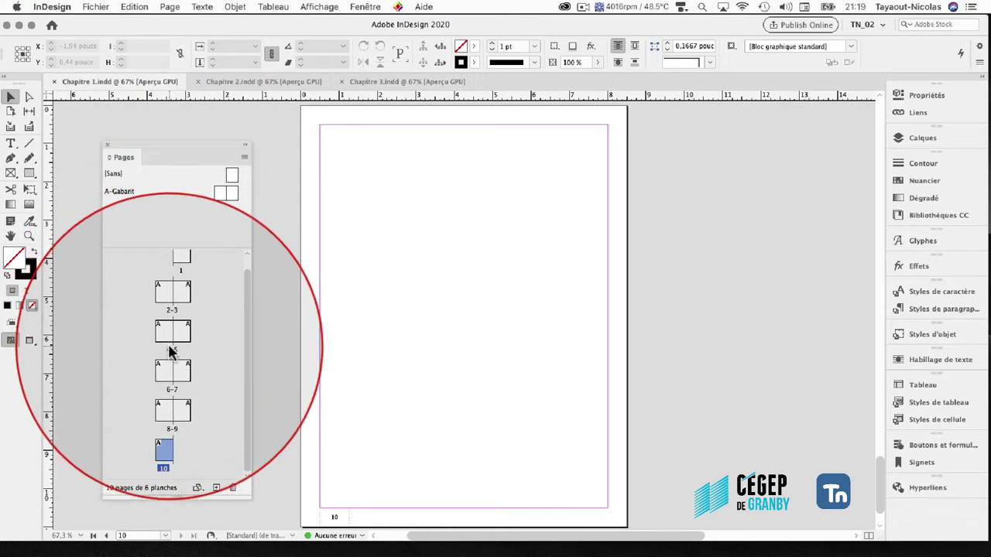
{"action": "left_click", "coordinate": [249, 82]}
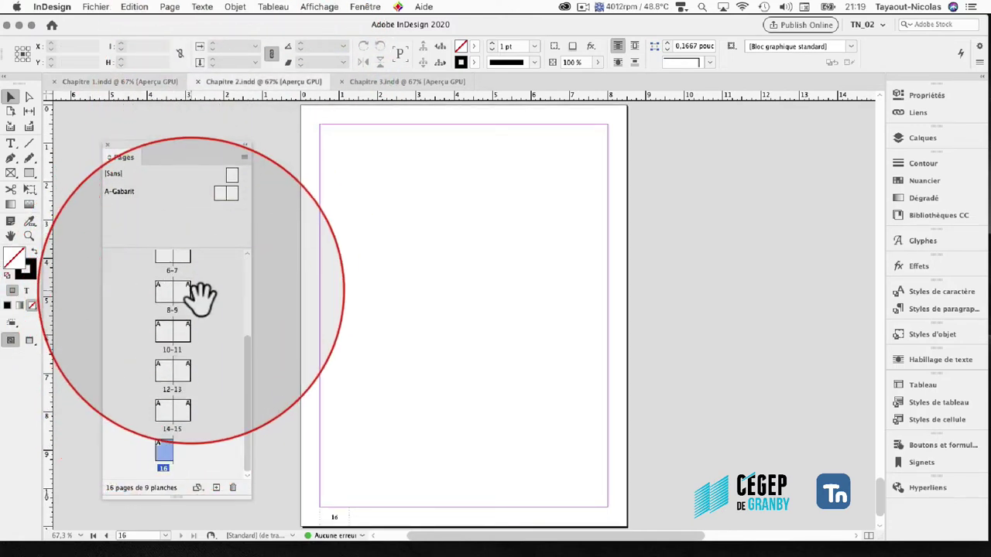
{"action": "left_click", "coordinate": [395, 84]}
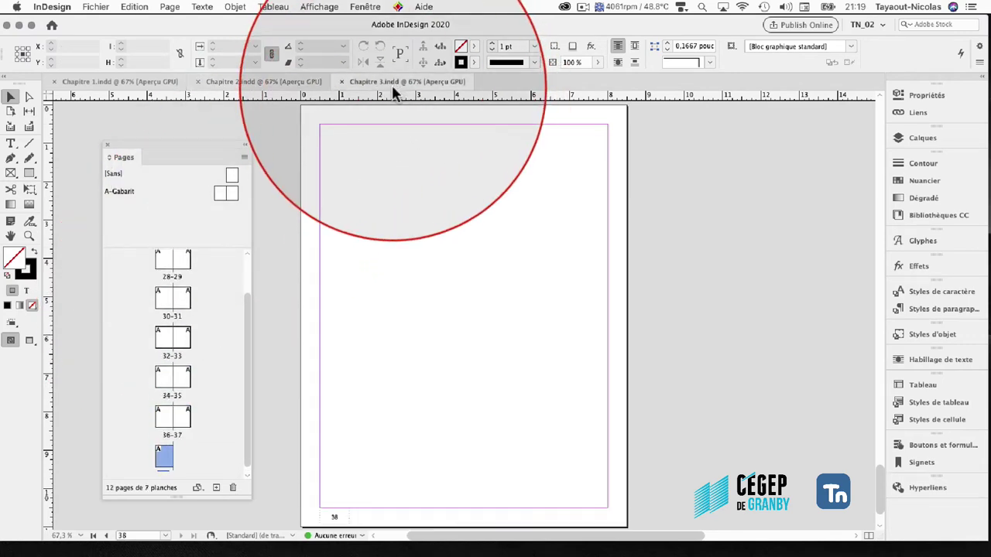
{"action": "scroll", "coordinate": [232, 272], "scroll_direction": "up", "scroll_amount": 2}
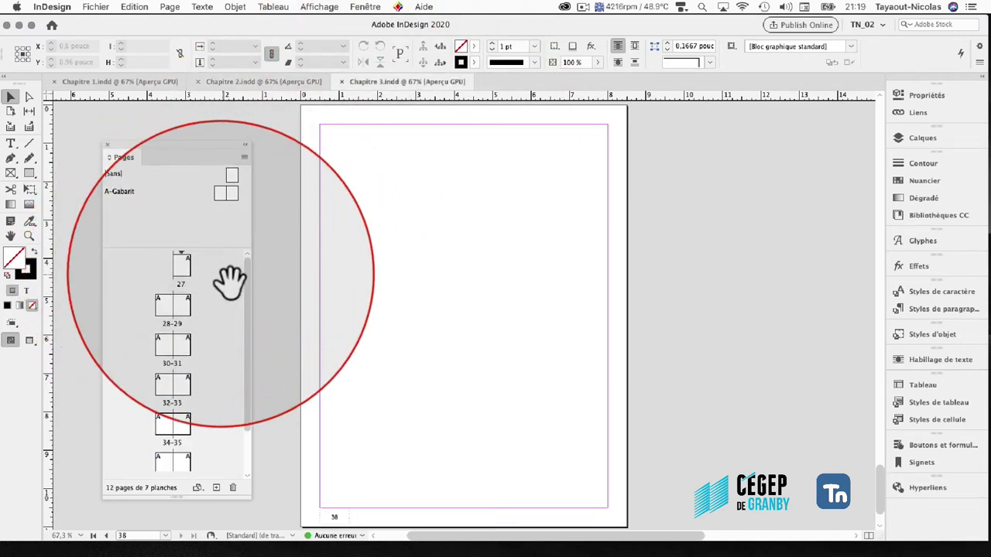
{"action": "scroll", "coordinate": [217, 287], "scroll_direction": "down", "scroll_amount": 2}
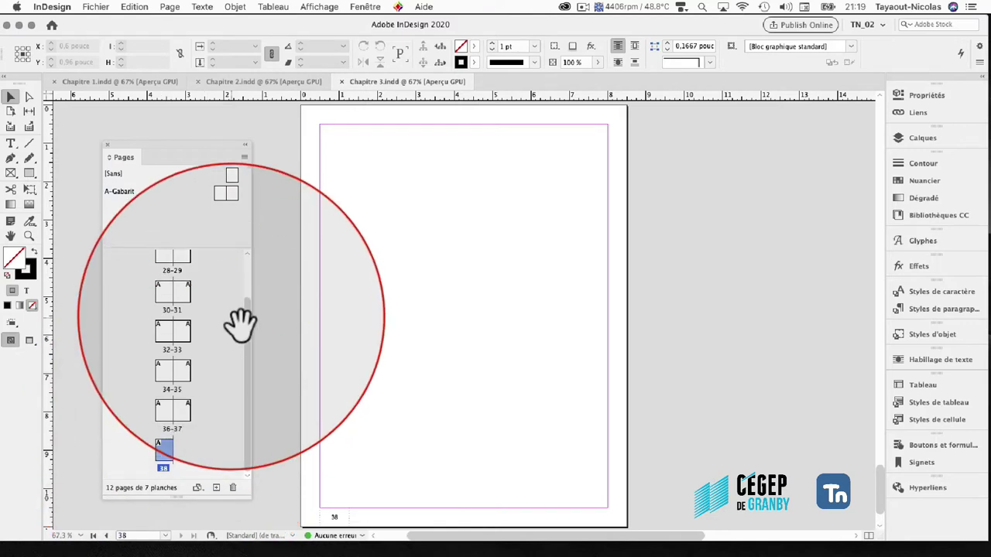
{"action": "scroll", "coordinate": [236, 313], "scroll_direction": "up", "scroll_amount": 2}
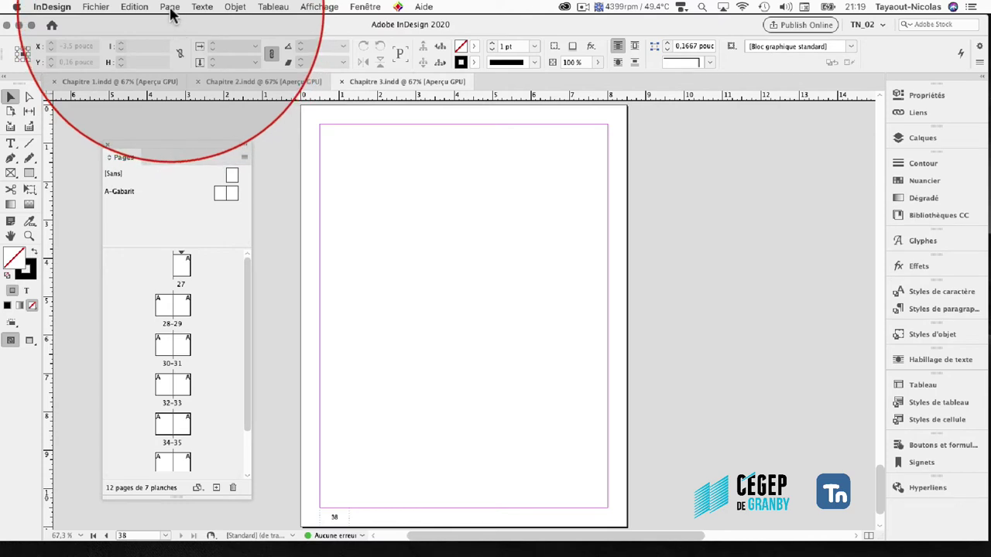
Change the page numbering style of Chapitre 3 to uppercase Roman numerals (I, II, III, IV...), starting from its first page
{"action": "left_click", "coordinate": [185, 260]}
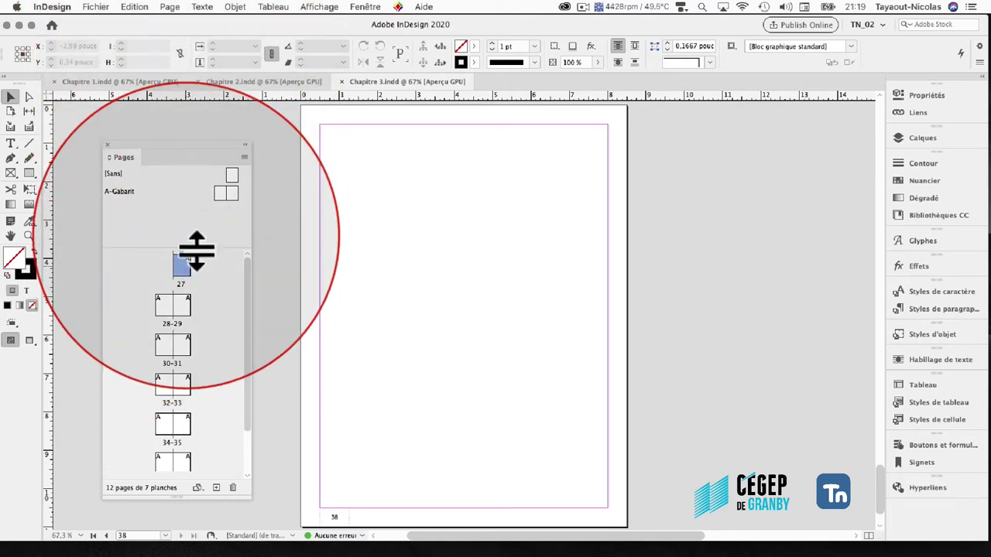
{"action": "left_click", "coordinate": [170, 7]}
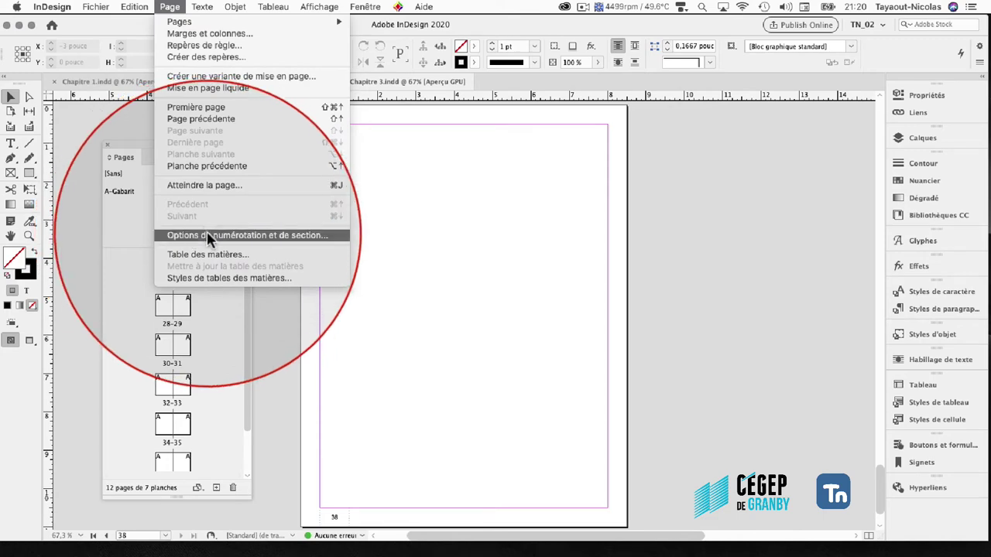
{"action": "left_click", "coordinate": [209, 235]}
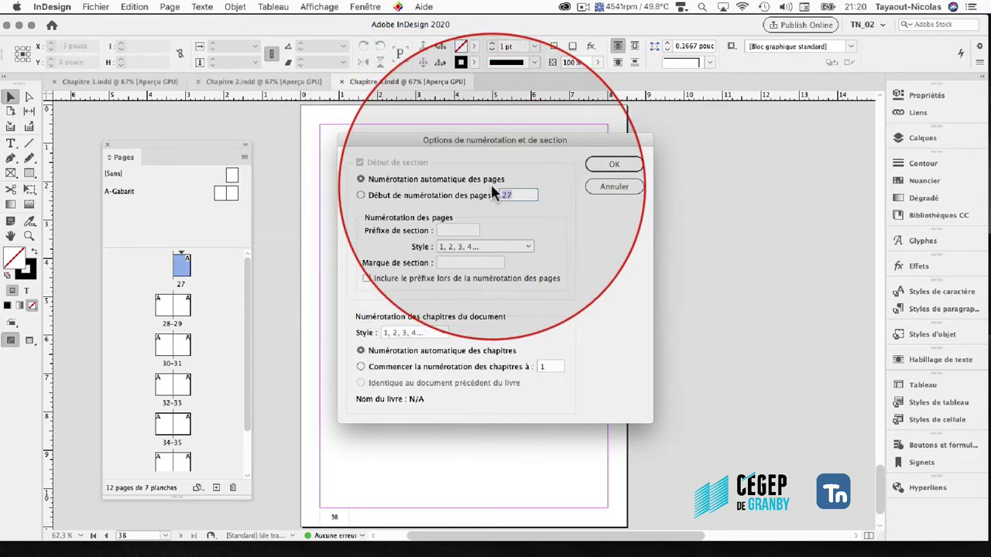
{"action": "left_click", "coordinate": [474, 248]}
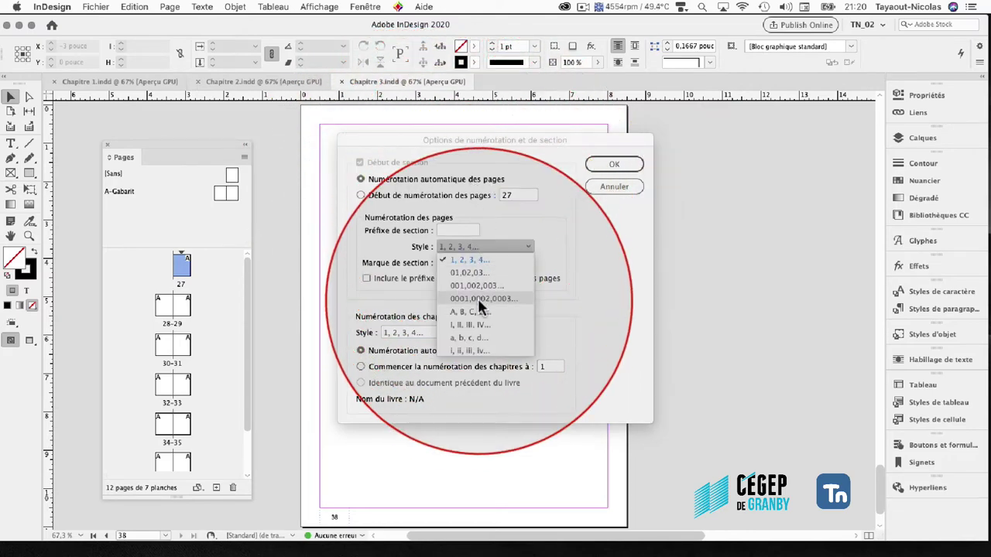
{"action": "left_click", "coordinate": [476, 325]}
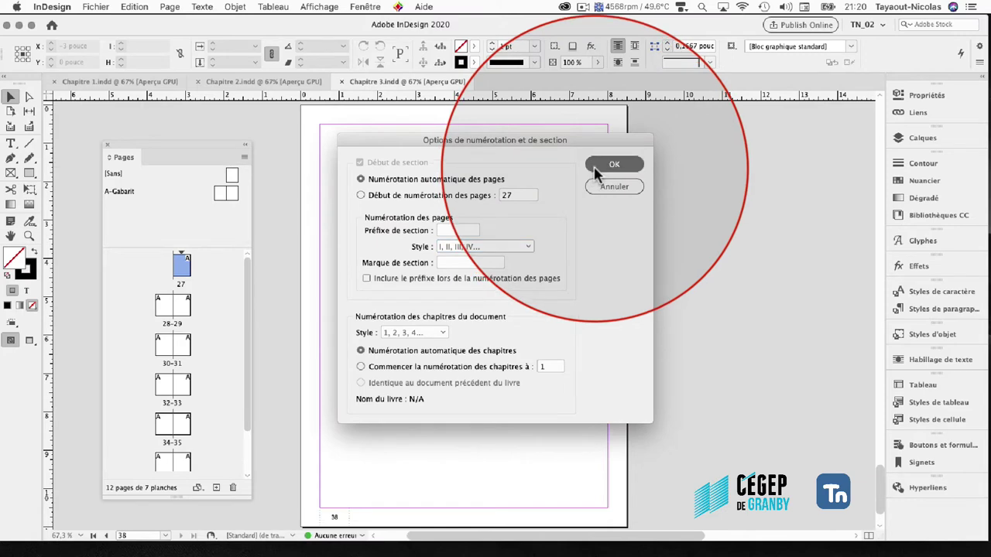
{"action": "left_click", "coordinate": [612, 165]}
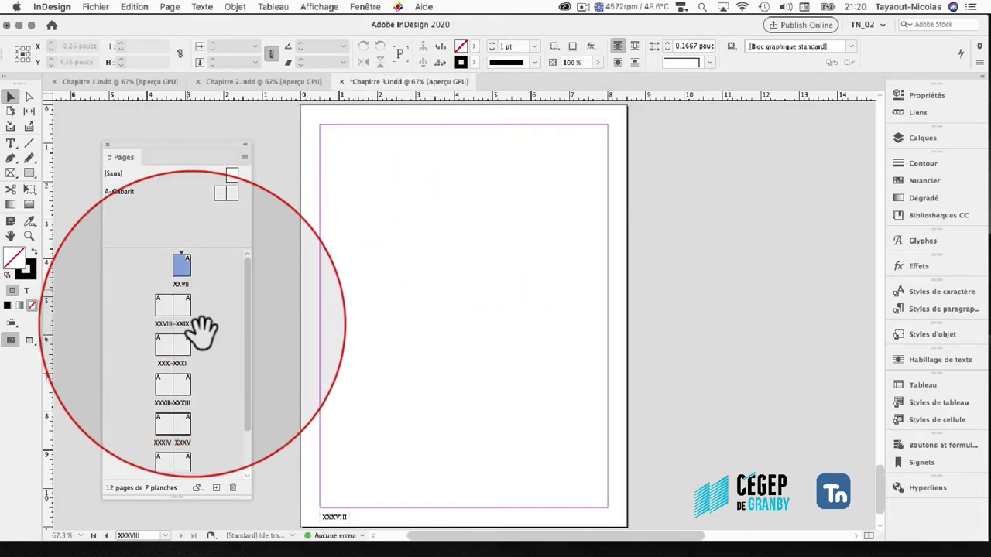
{"action": "scroll", "coordinate": [206, 331], "scroll_direction": "down", "scroll_amount": 3}
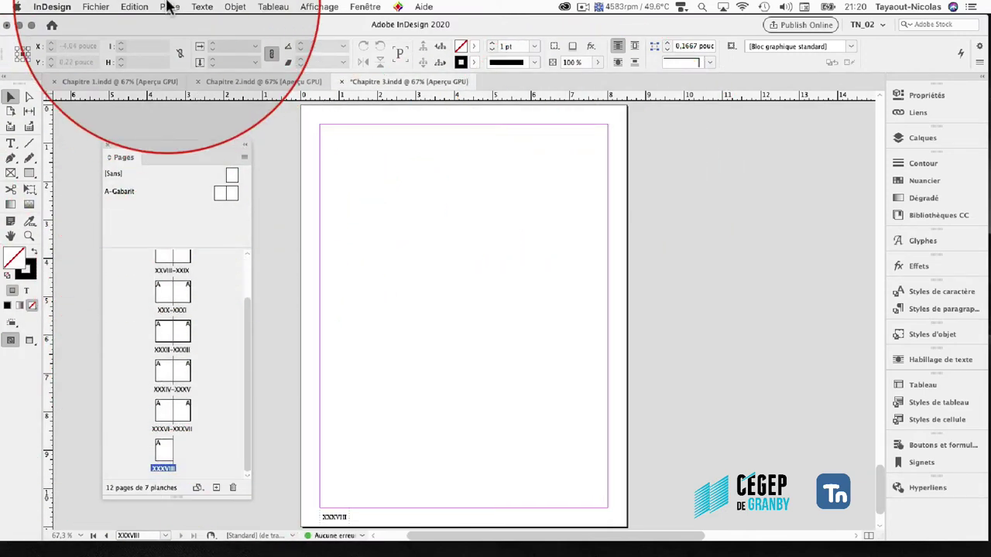
Set the starting page number of Chapitre 3 to 1 and check its first and last pages
{"action": "left_click", "coordinate": [170, 6]}
{"action": "left_click", "coordinate": [201, 234]}
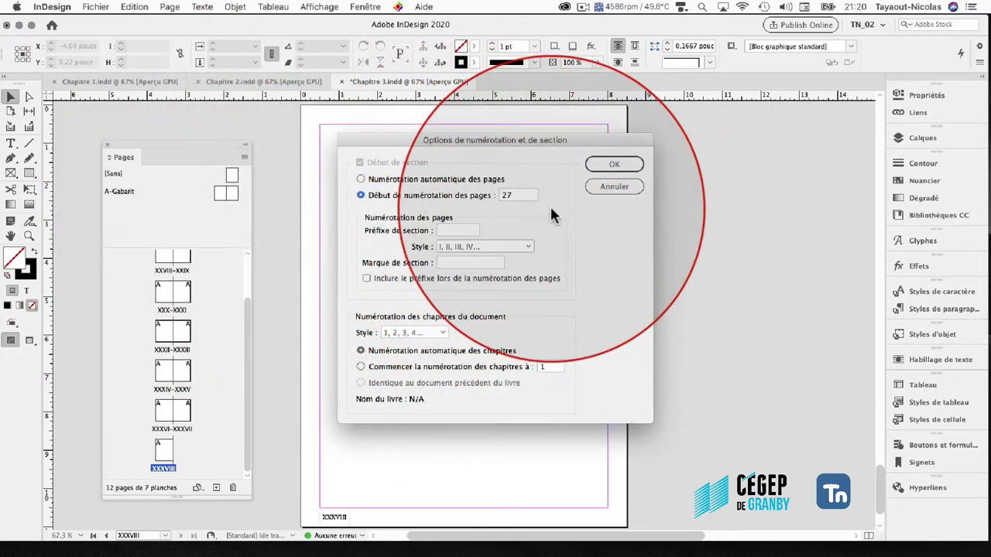
{"action": "double_click", "coordinate": [502, 196]}
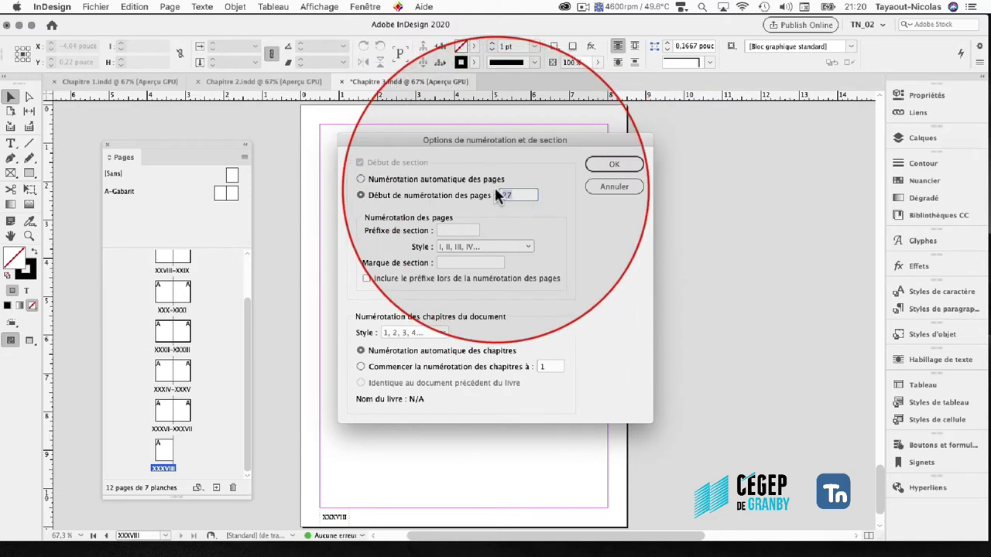
{"action": "type", "text": "1"}
{"action": "left_click", "coordinate": [614, 164]}
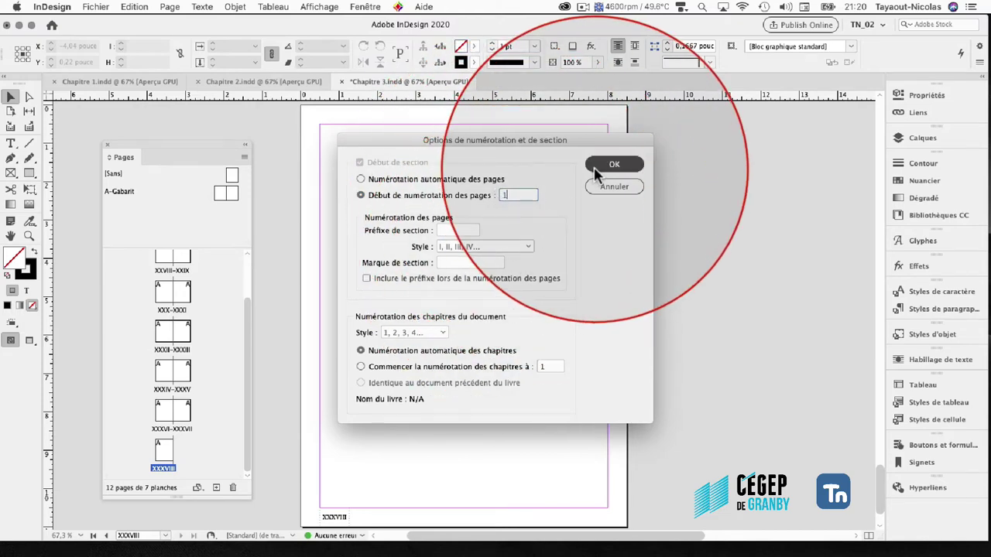
{"action": "scroll", "coordinate": [179, 291], "scroll_direction": "up", "scroll_amount": 2}
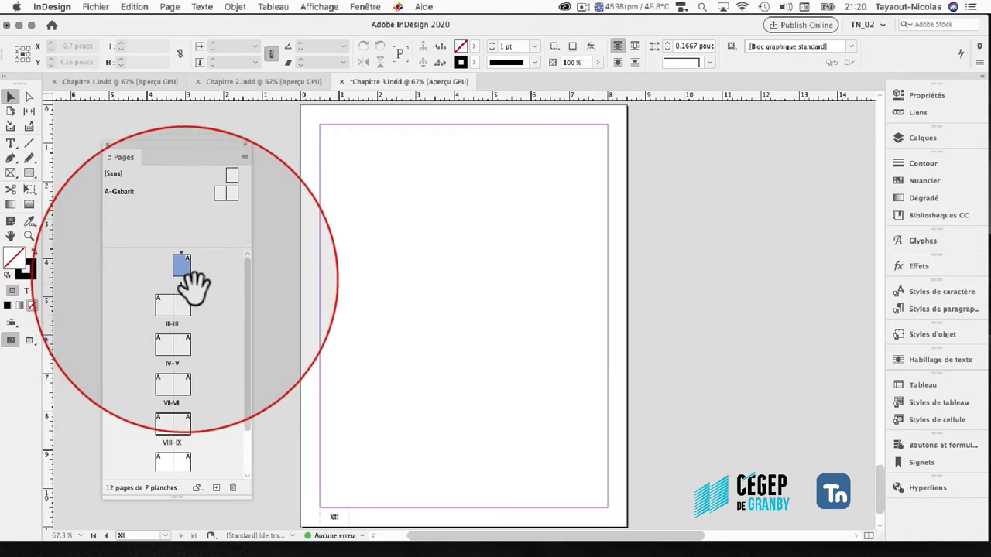
{"action": "scroll", "coordinate": [188, 442], "scroll_direction": "down", "scroll_amount": 2}
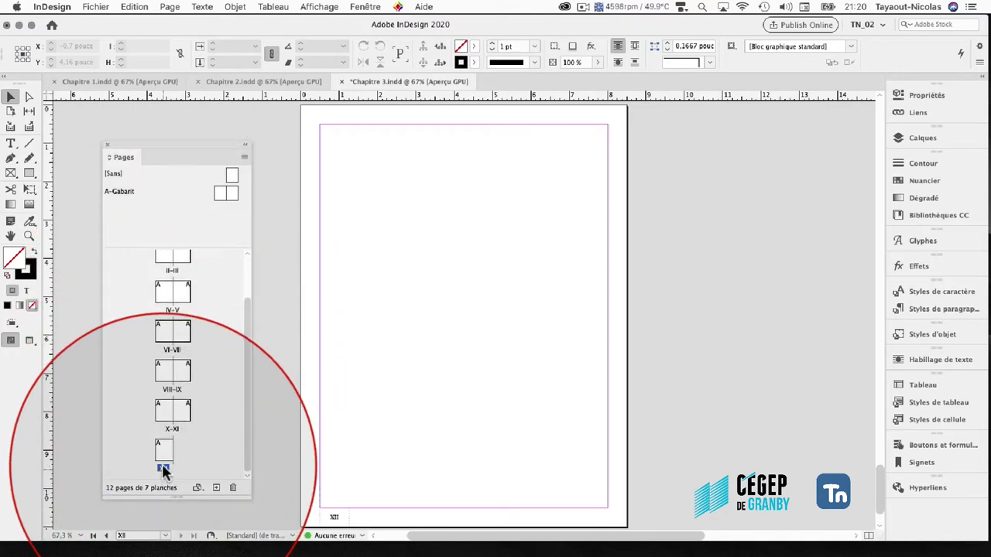
Add the section prefix "p." to the page numbering of Chapitre 3
{"action": "left_click", "coordinate": [169, 7]}
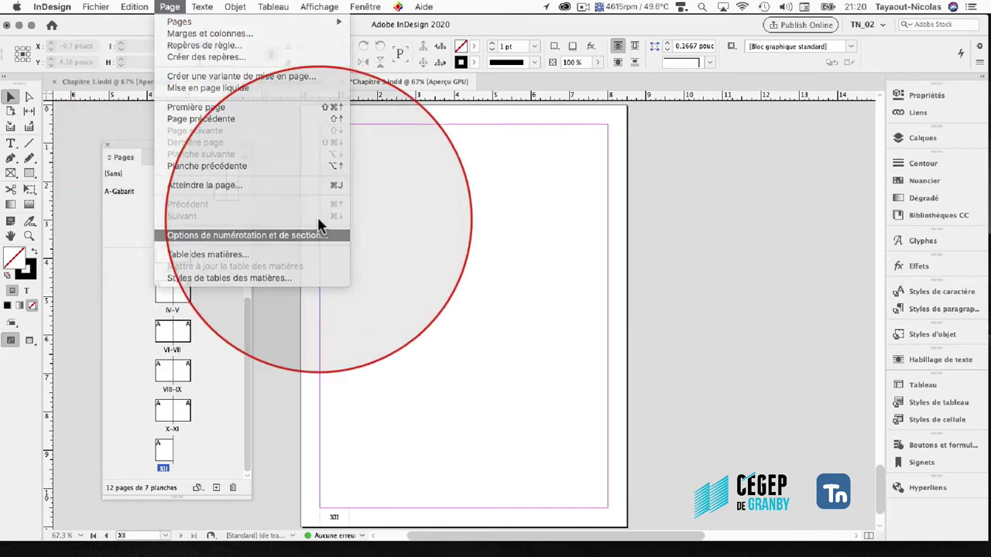
{"action": "left_click", "coordinate": [319, 232]}
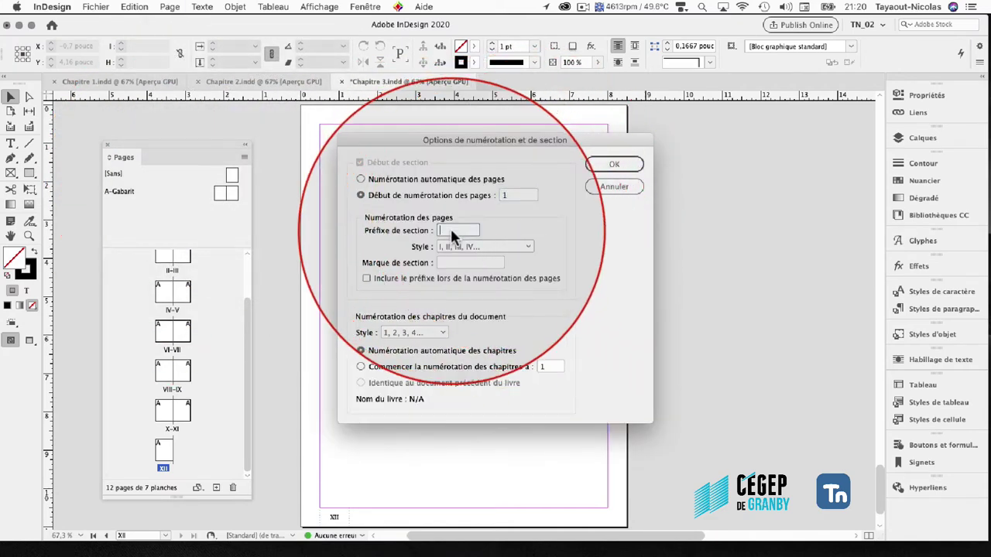
{"action": "type", "text": "p"}
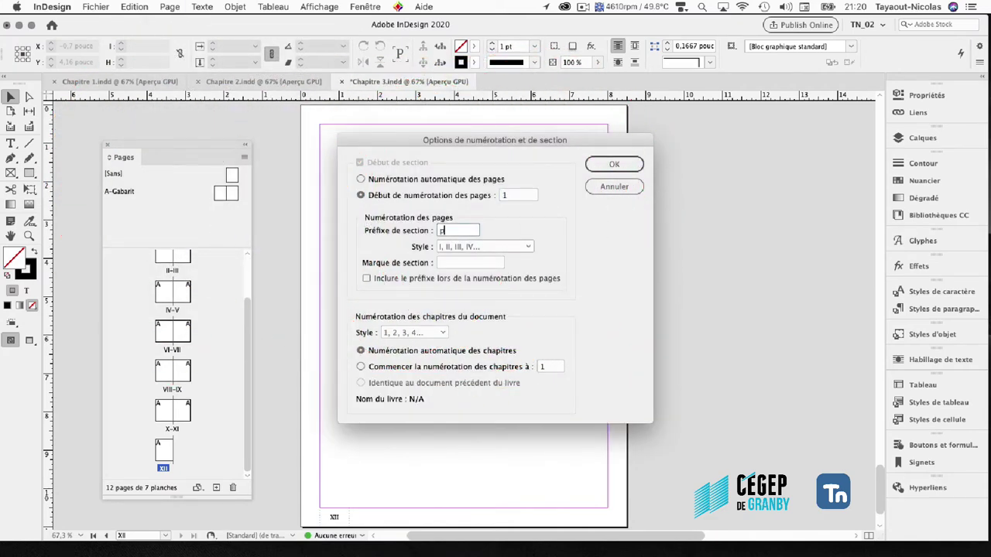
{"action": "type", "text": "."}
{"action": "left_click", "coordinate": [629, 163]}
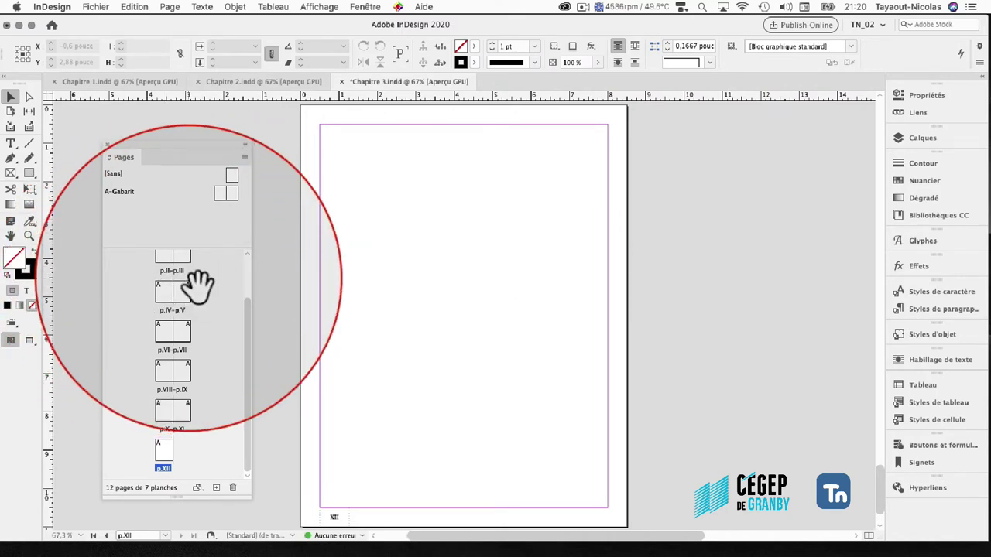
{"action": "scroll", "coordinate": [225, 298], "scroll_direction": "up", "scroll_amount": 2}
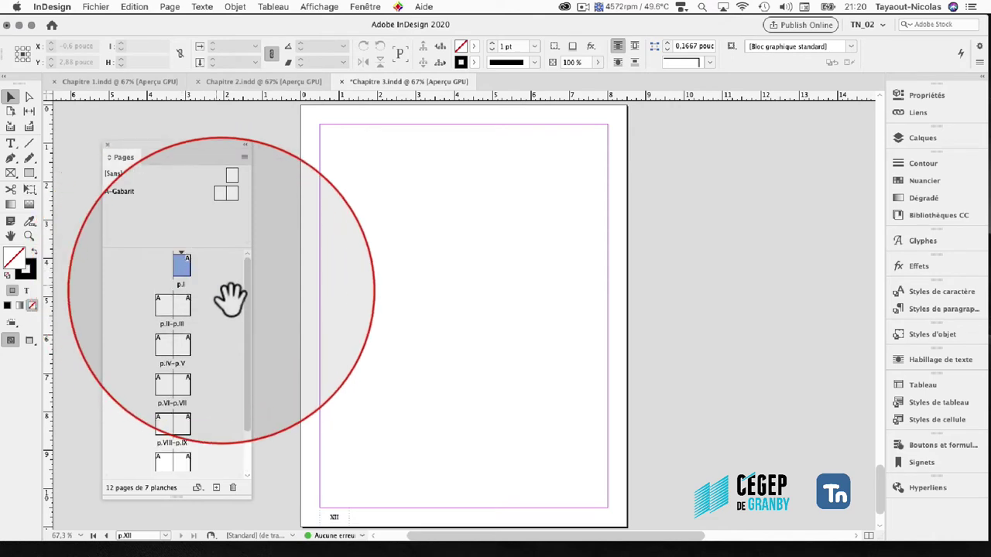
Set Chapitre 3 to start at page 27, remove its section prefix and choose the 1, 2, 3, 4... numbering style
{"action": "left_click", "coordinate": [170, 7]}
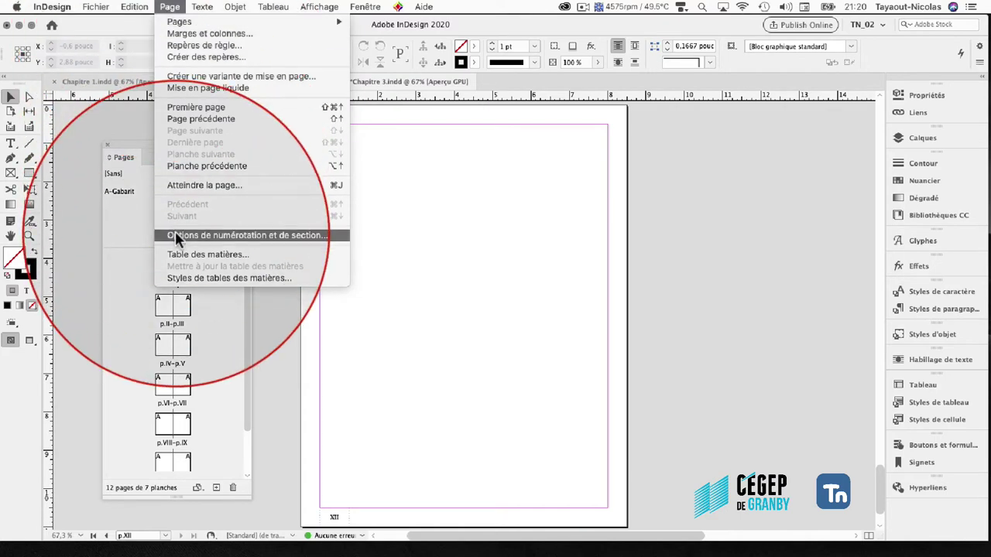
{"action": "left_click", "coordinate": [175, 233]}
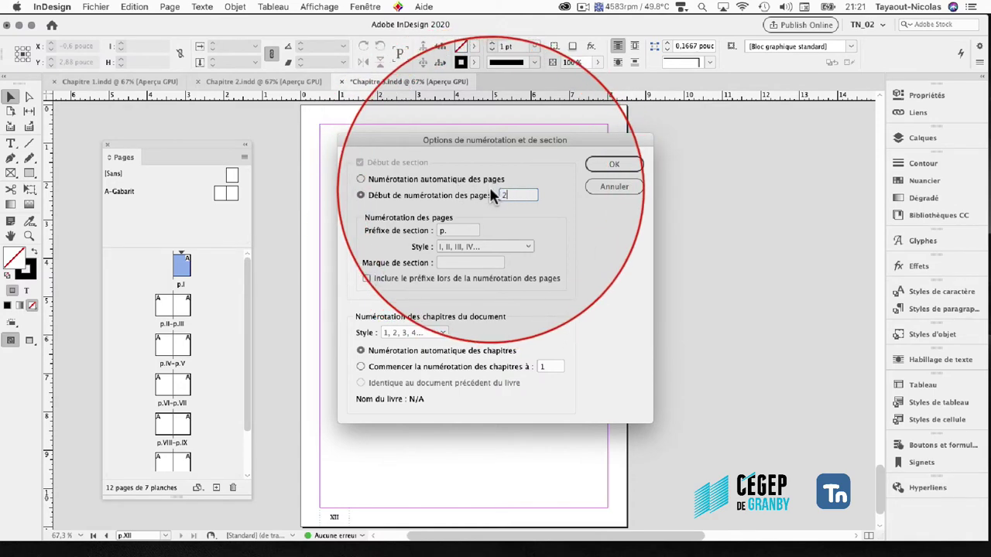
{"action": "type", "text": "27"}
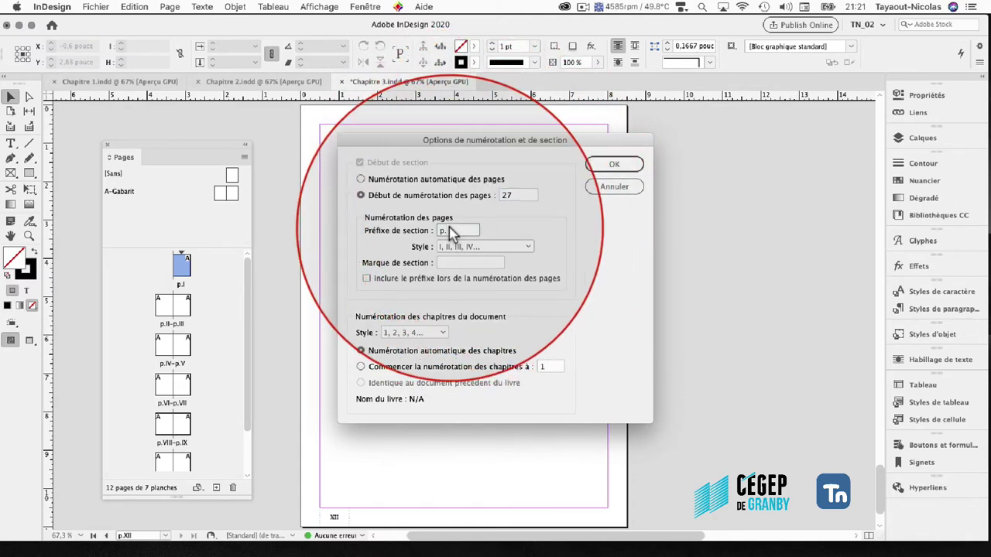
{"action": "double_click", "coordinate": [456, 231]}
{"action": "key", "text": "BackSpace"}
{"action": "left_click", "coordinate": [484, 246]}
{"action": "left_click", "coordinate": [480, 249]}
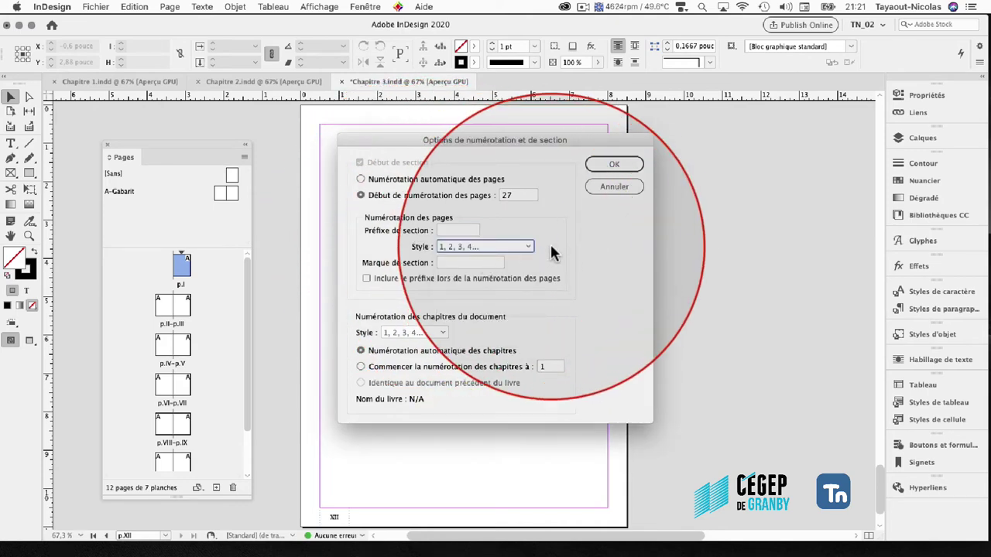
{"action": "left_click", "coordinate": [614, 164]}
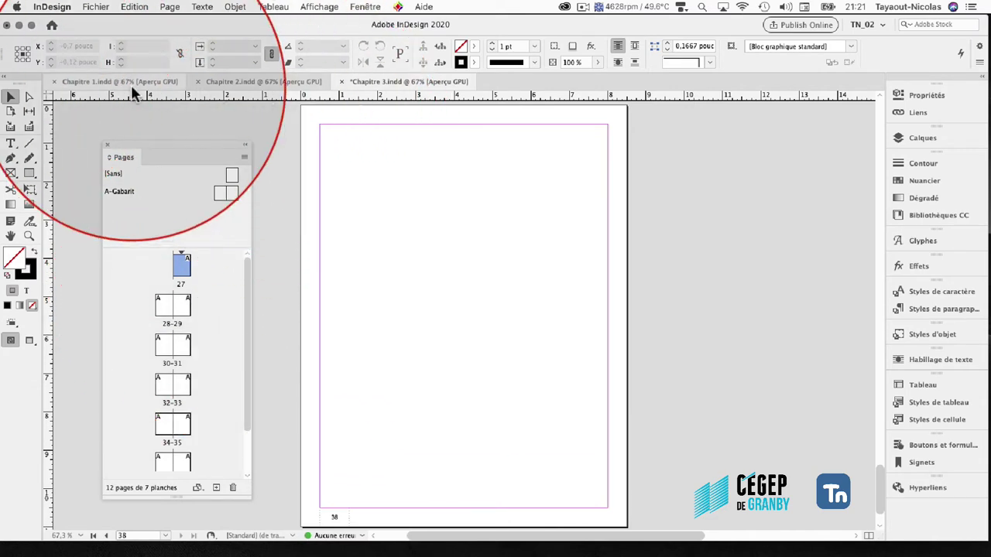
Compare the page numbering of Chapitre 2 and Chapitre 1 with that of Chapitre 3, ending at its first page
{"action": "left_click", "coordinate": [233, 82]}
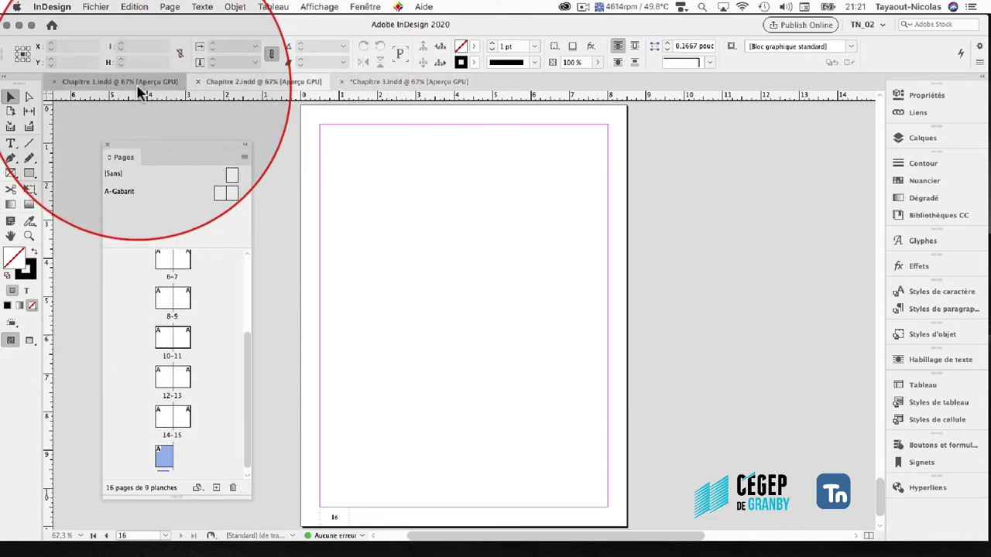
{"action": "left_click", "coordinate": [141, 85]}
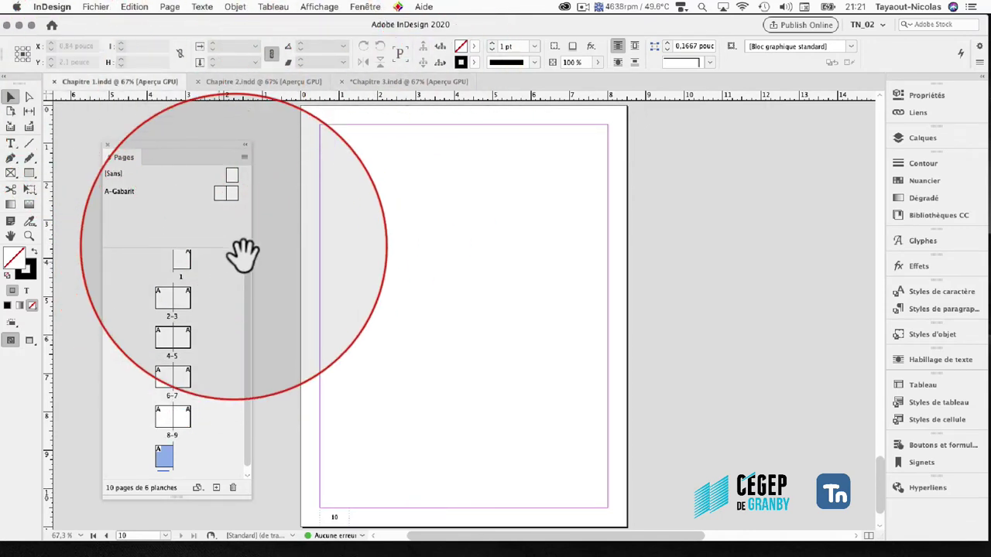
{"action": "left_click", "coordinate": [364, 82]}
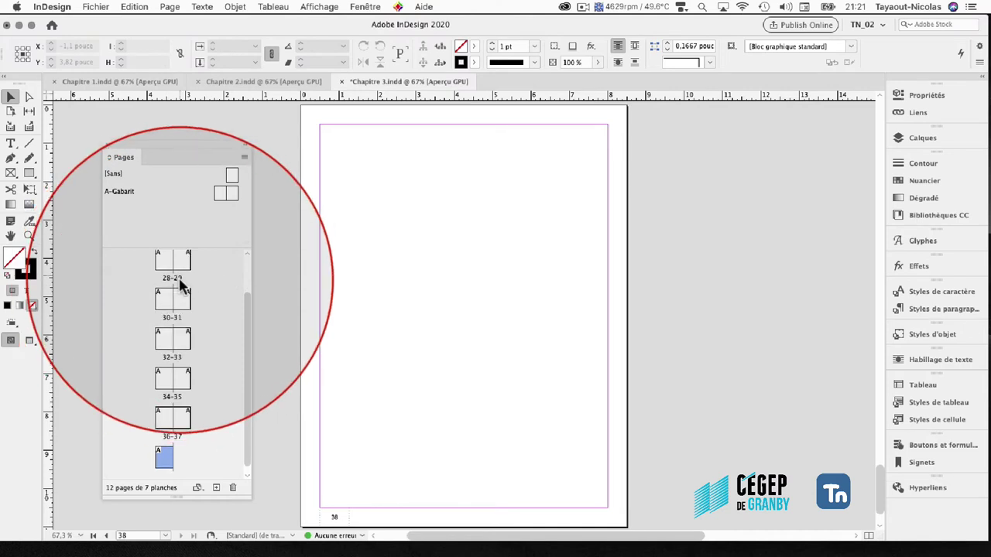
{"action": "scroll", "coordinate": [180, 285], "scroll_direction": "up", "scroll_amount": 2}
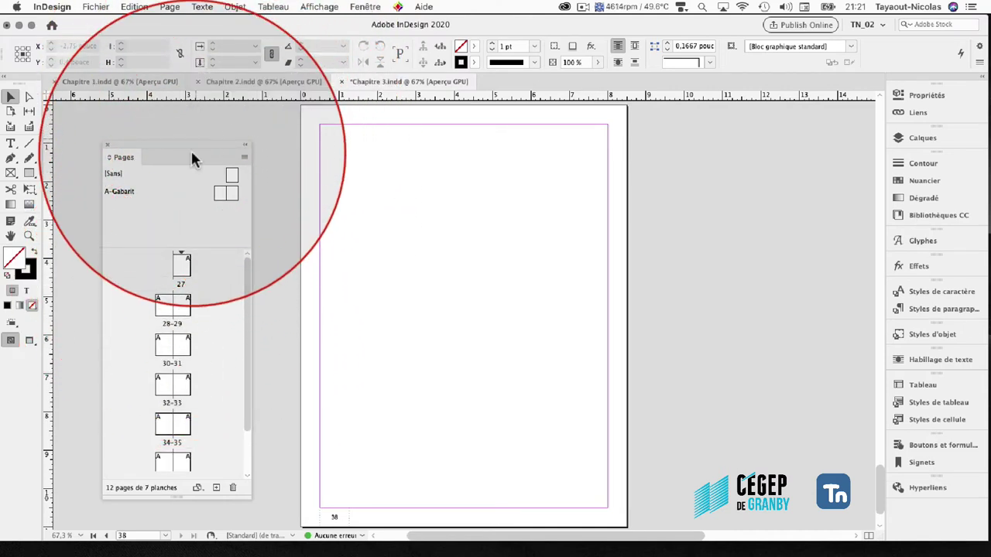
Create a new book file named Livre_SAE.indb in the Fonction Livre folder and position its panel over the page
{"action": "left_click", "coordinate": [97, 8]}
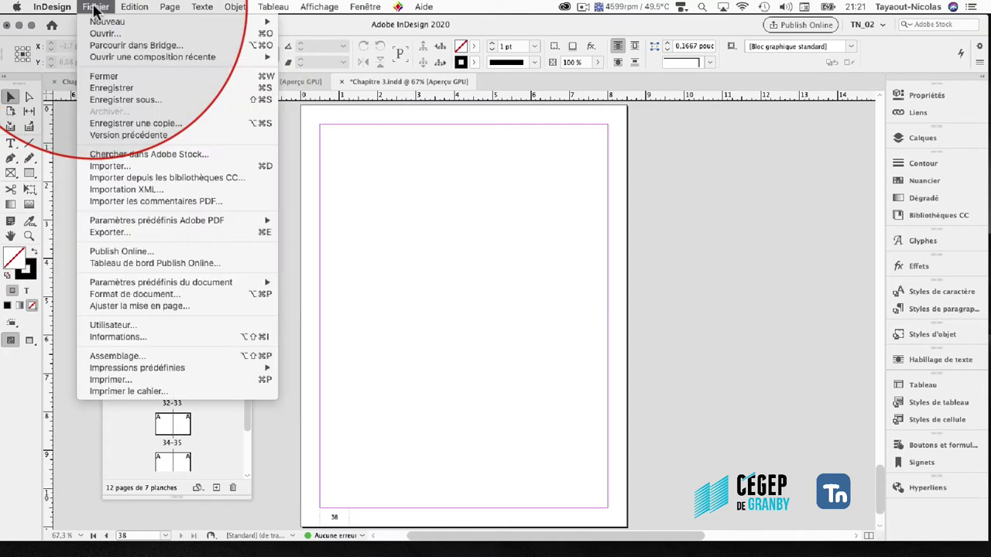
{"action": "mouse_move", "coordinate": [100, 22]}
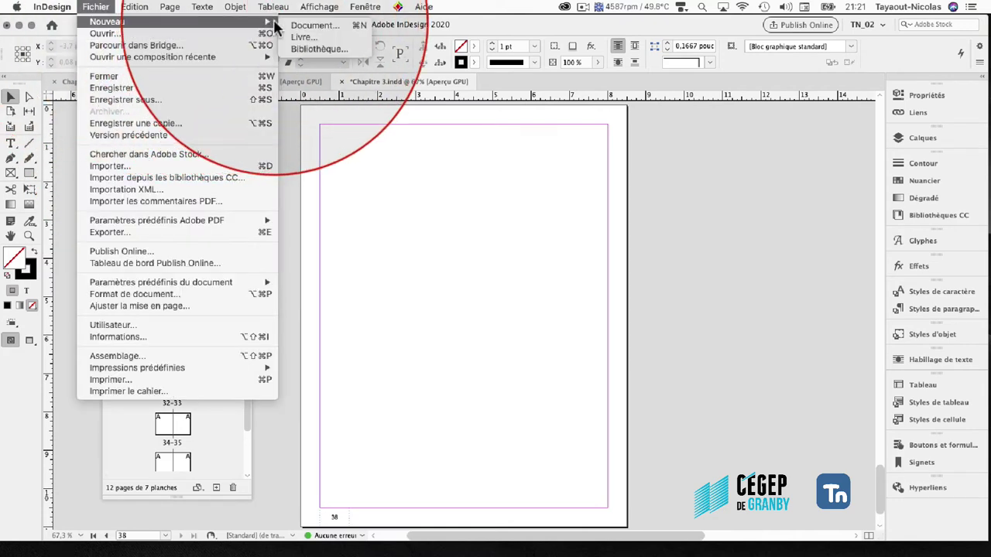
{"action": "left_click", "coordinate": [306, 38]}
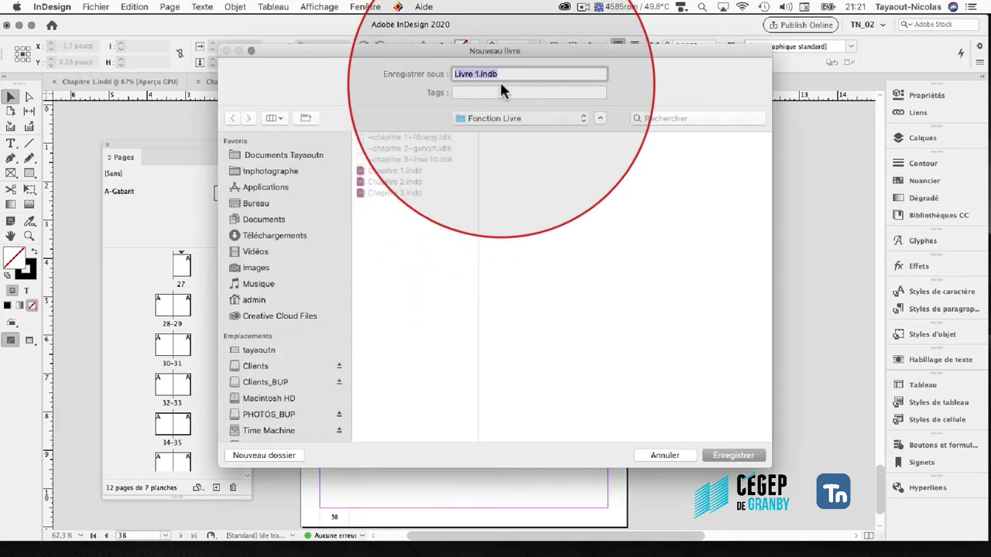
{"action": "key", "text": "BackSpace"}
{"action": "key", "text": "BackSpace"}
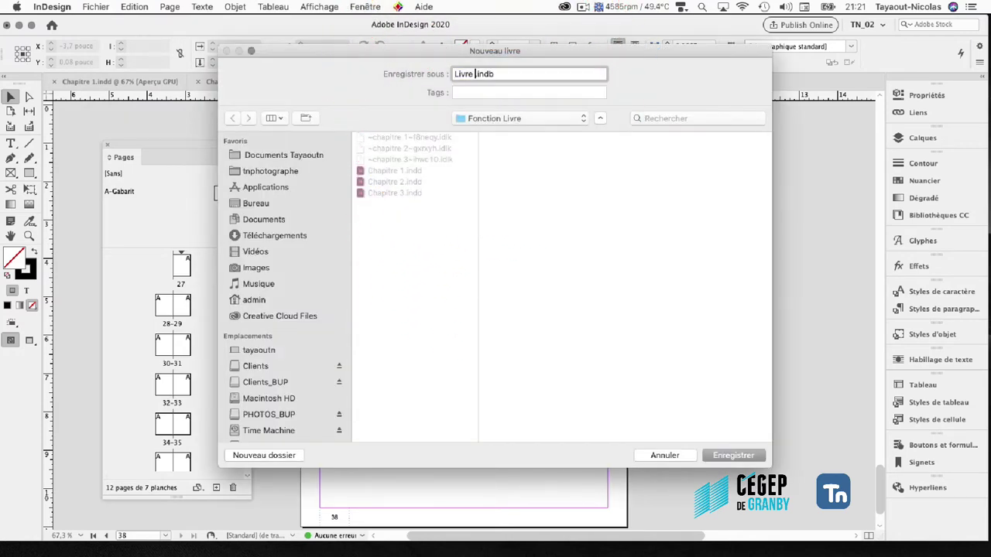
{"action": "type", "text": "_SAE"}
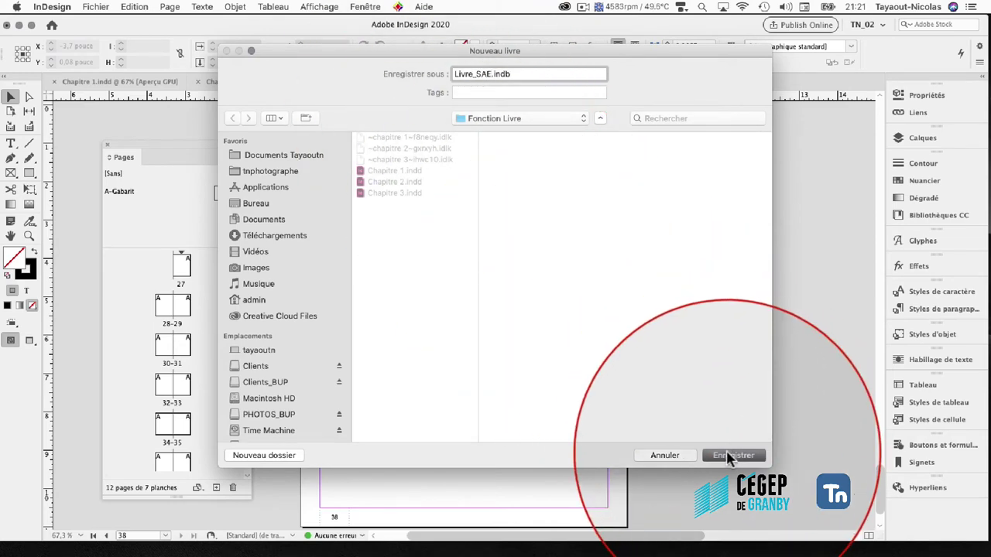
{"action": "left_click", "coordinate": [731, 456]}
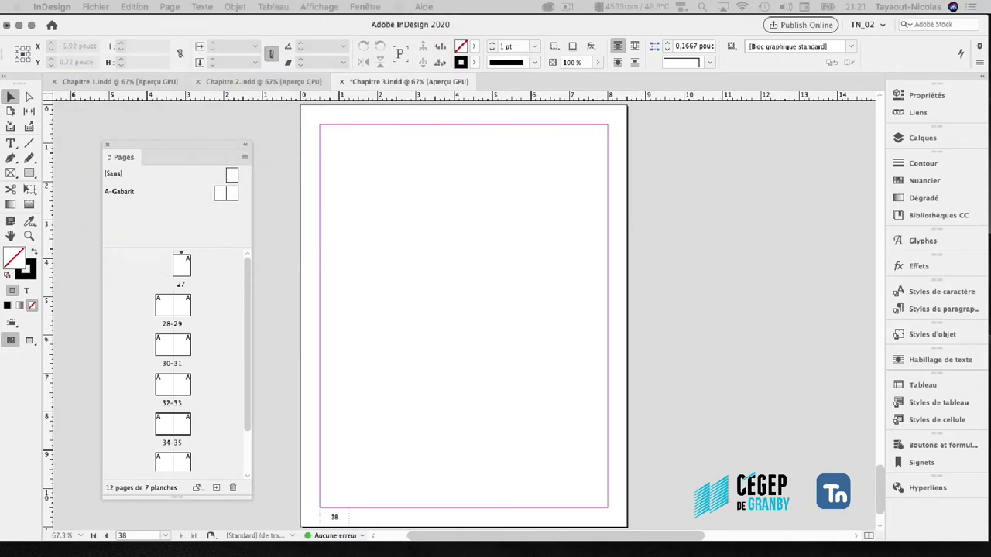
{"action": "left_click_drag", "start_coordinate": [500, 195], "coordinate": [531, 155]}
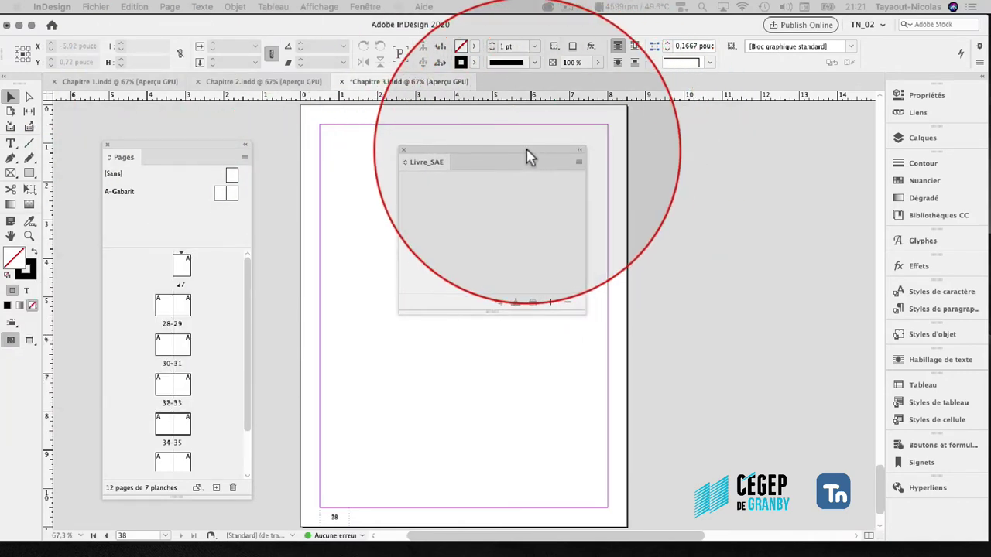
{"action": "left_click_drag", "start_coordinate": [457, 155], "coordinate": [457, 178]}
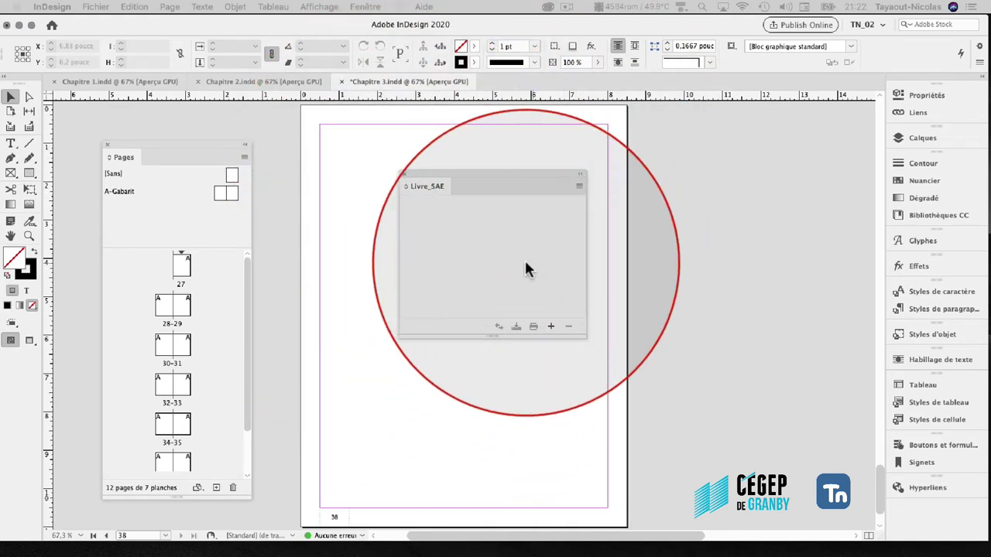
{"action": "left_click", "coordinate": [579, 186]}
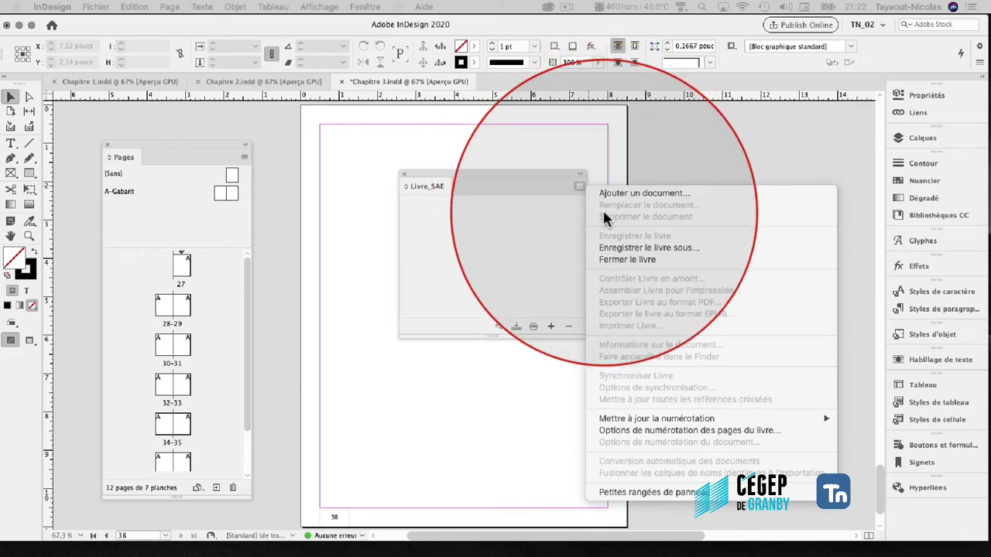
{"action": "left_click", "coordinate": [542, 225]}
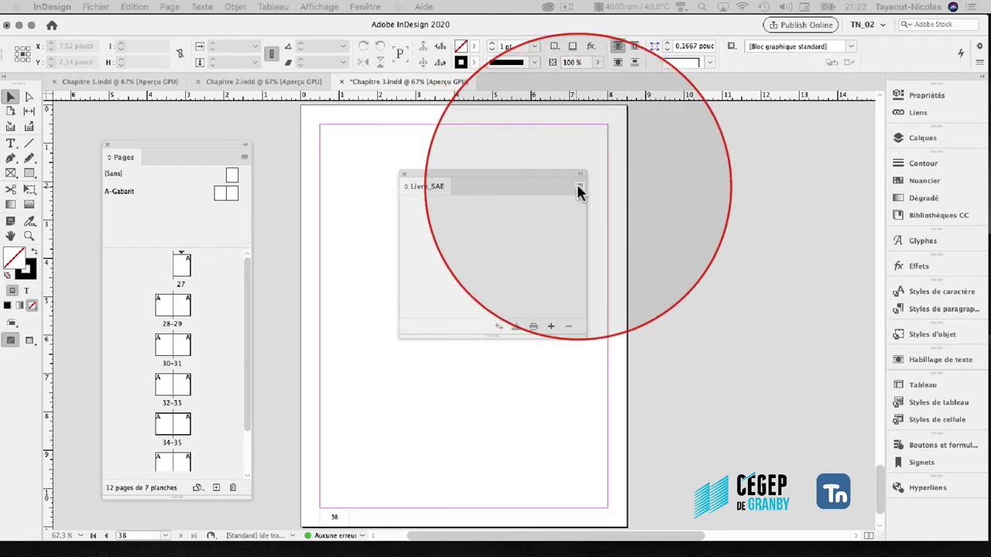
{"action": "left_click", "coordinate": [579, 187]}
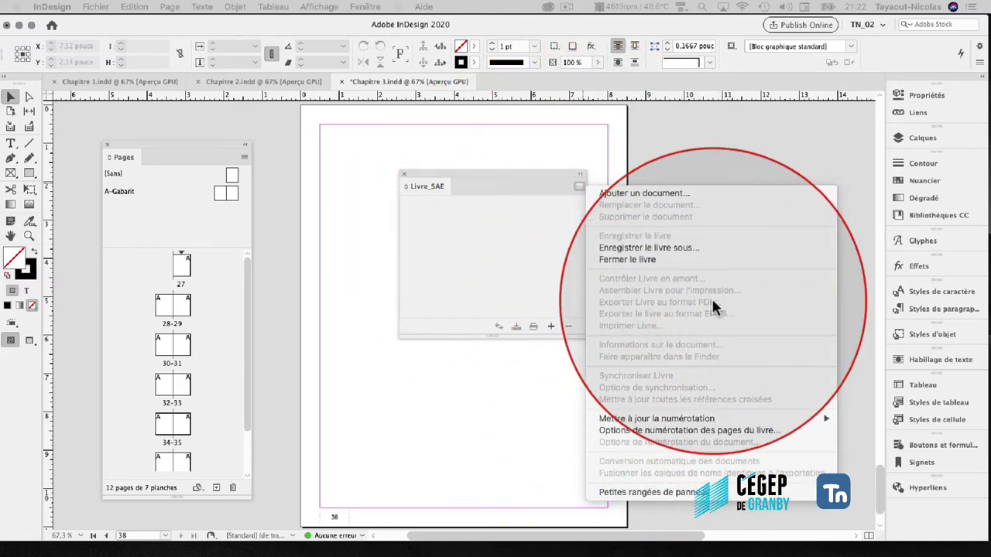
{"action": "left_click", "coordinate": [457, 268]}
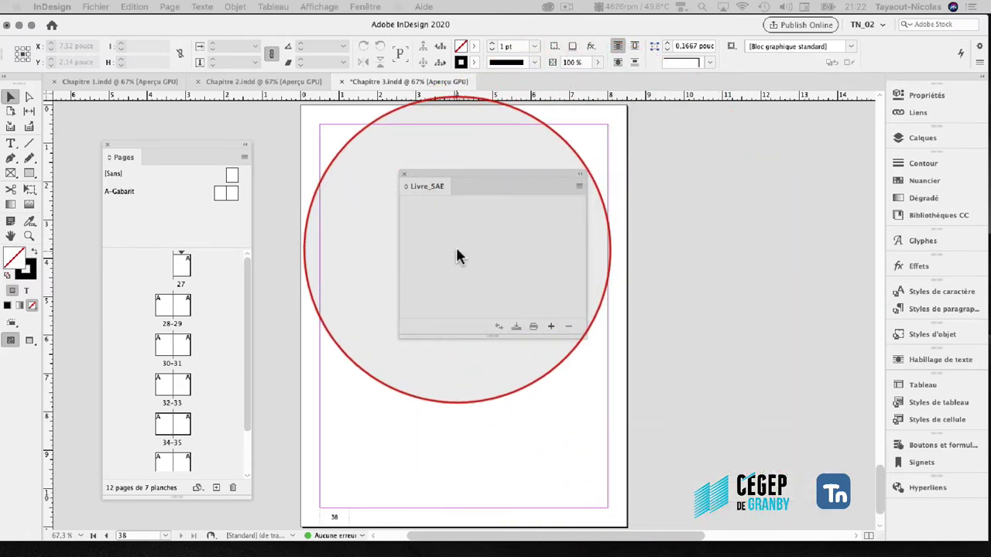
Add Chapitre 1.indd, Chapitre 2.indd and Chapitre 3.indd to the book
{"action": "left_click", "coordinate": [551, 327]}
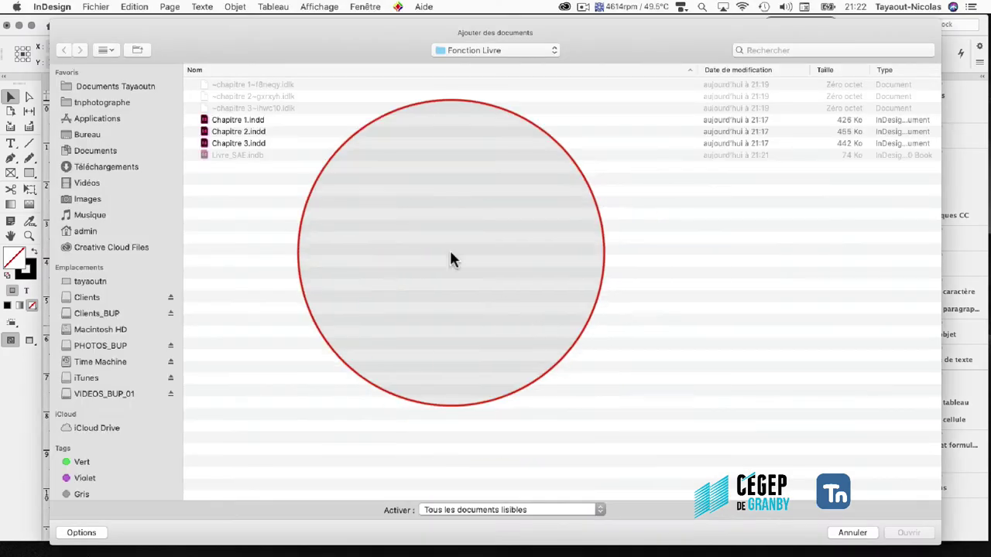
{"action": "left_click", "coordinate": [259, 122]}
{"action": "left_click", "coordinate": [259, 143], "text": "shift"}
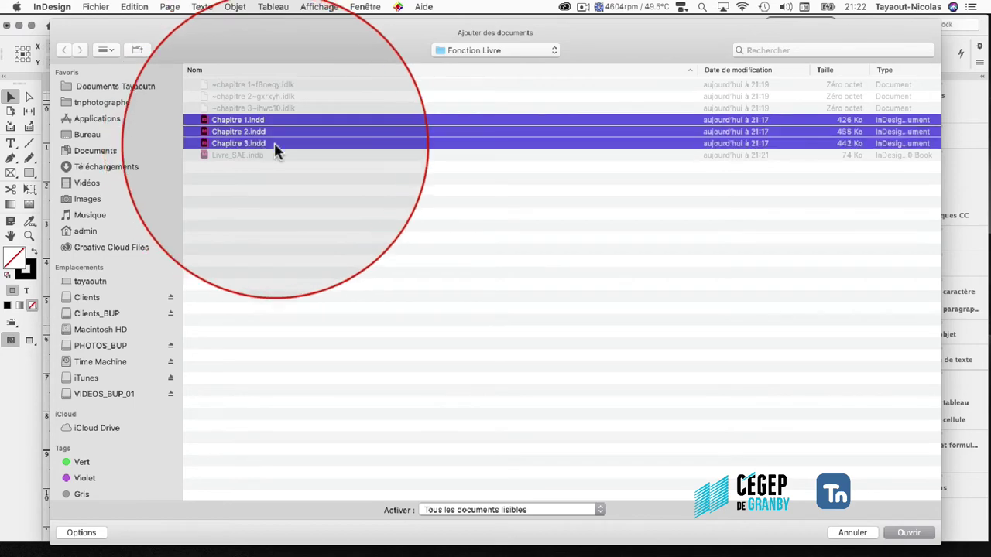
{"action": "left_click", "coordinate": [907, 533]}
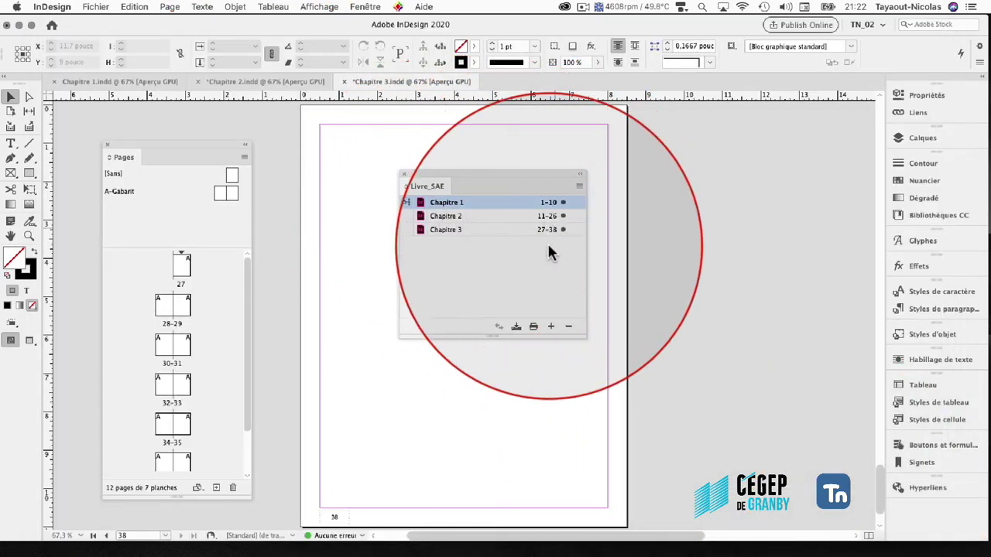
Open Chapitre 1 and Chapitre 2 from the book and check their page numbering from first to last page
{"action": "double_click", "coordinate": [447, 202]}
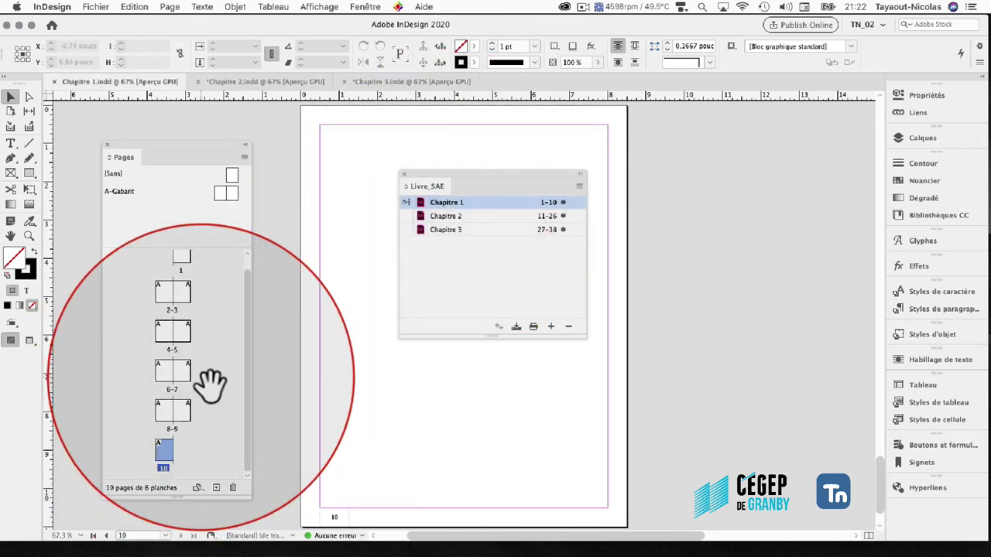
{"action": "double_click", "coordinate": [447, 218]}
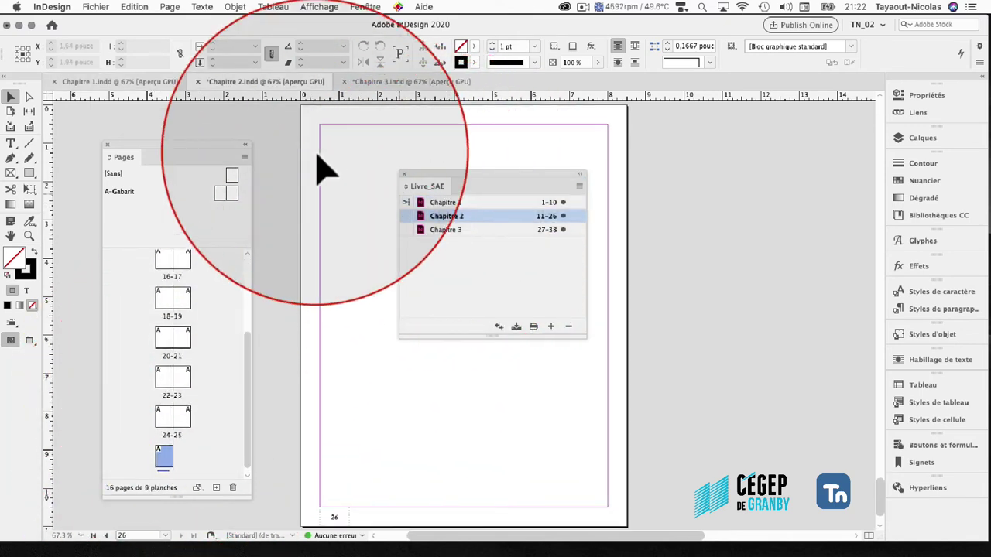
{"action": "scroll", "coordinate": [209, 298], "scroll_direction": "up", "scroll_amount": 2}
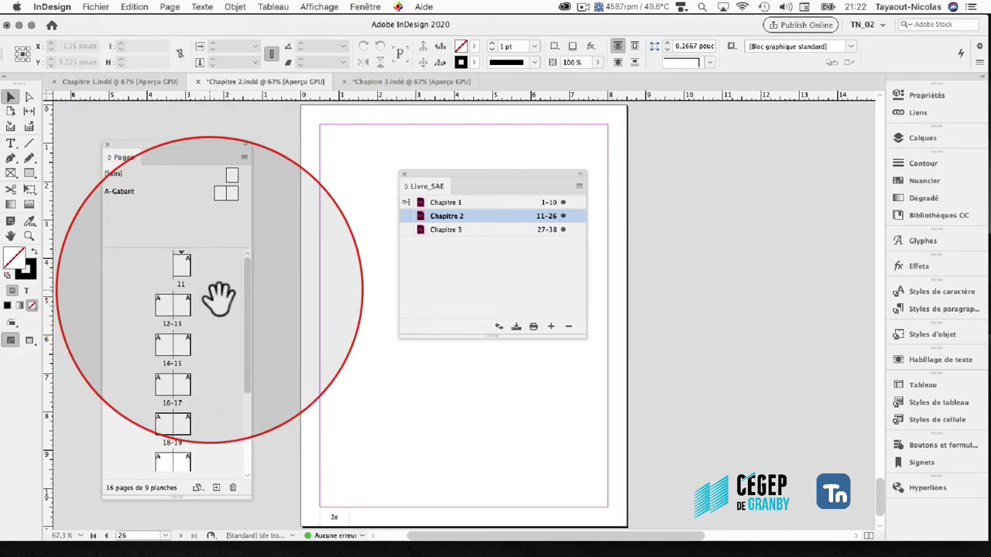
{"action": "scroll", "coordinate": [206, 298], "scroll_direction": "down", "scroll_amount": 3}
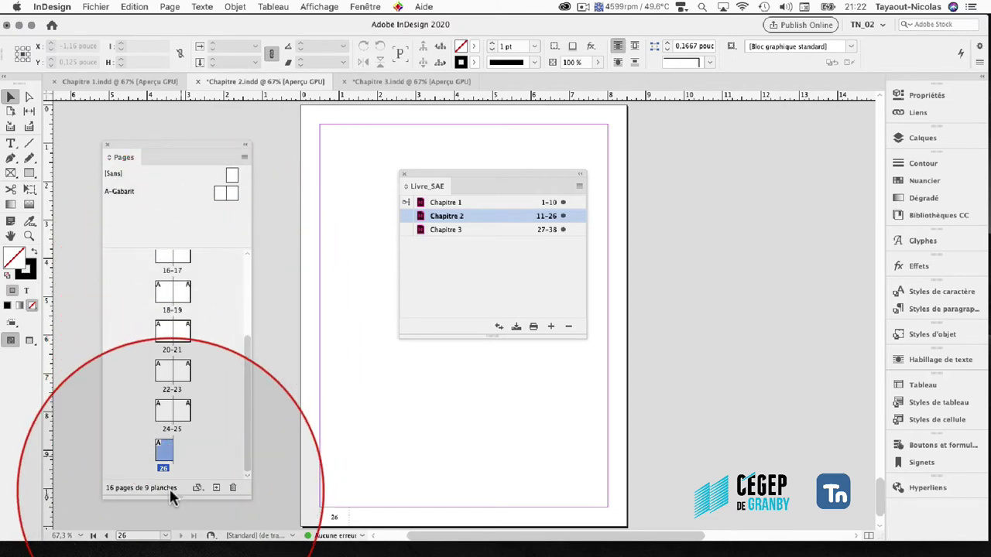
Open Chapitre 3 from the book, check its page numbering through the last page and save the document
{"action": "double_click", "coordinate": [447, 230]}
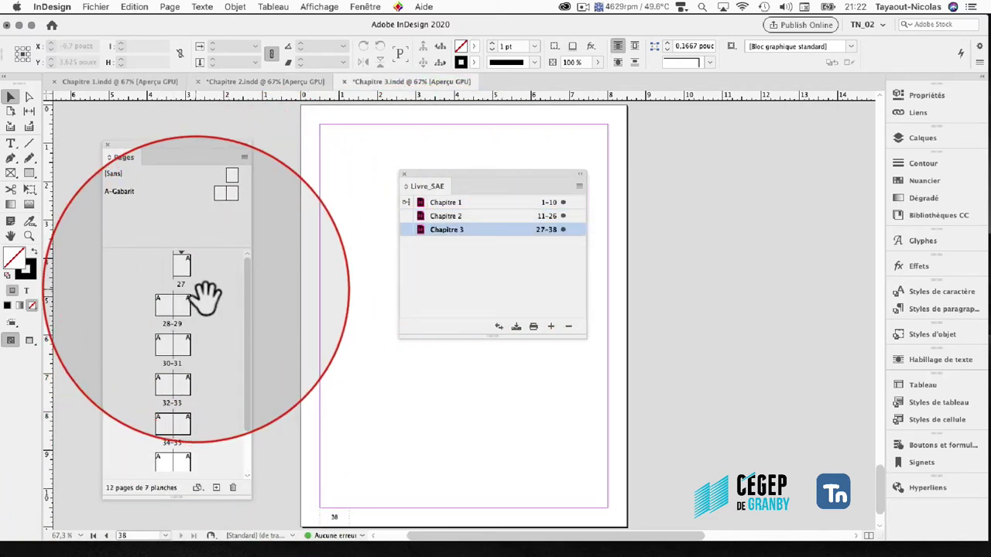
{"action": "scroll", "coordinate": [206, 298], "scroll_direction": "down", "scroll_amount": 3}
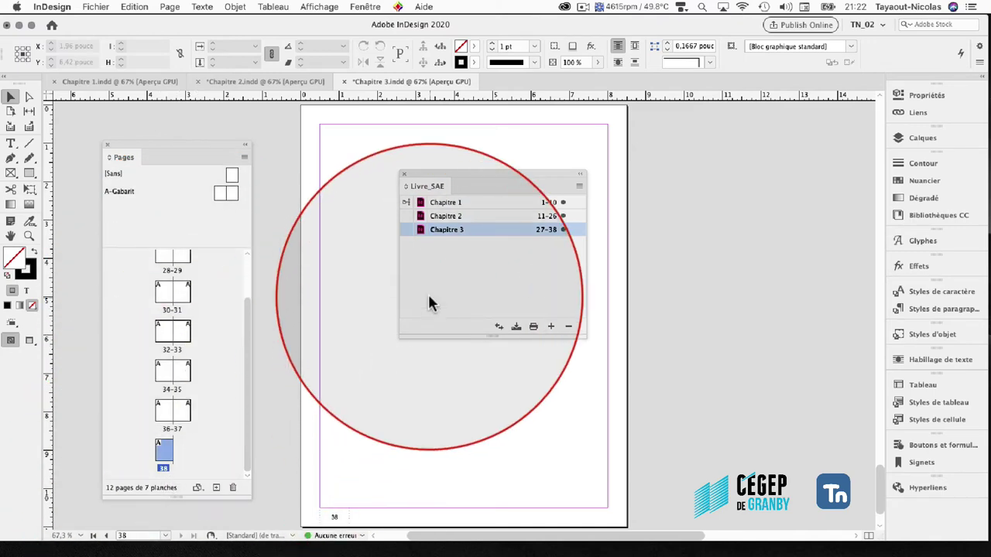
{"action": "left_click", "coordinate": [96, 7]}
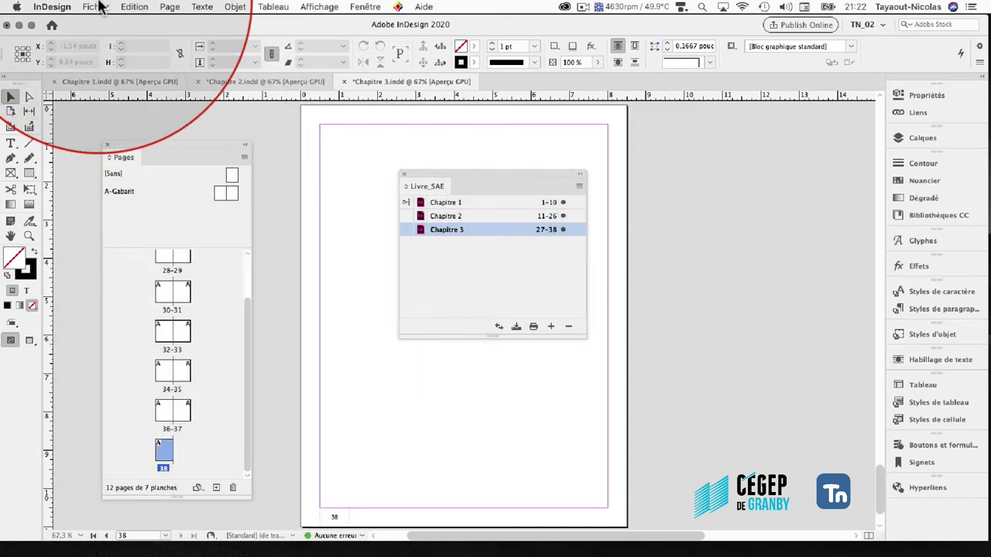
{"action": "left_click", "coordinate": [108, 89]}
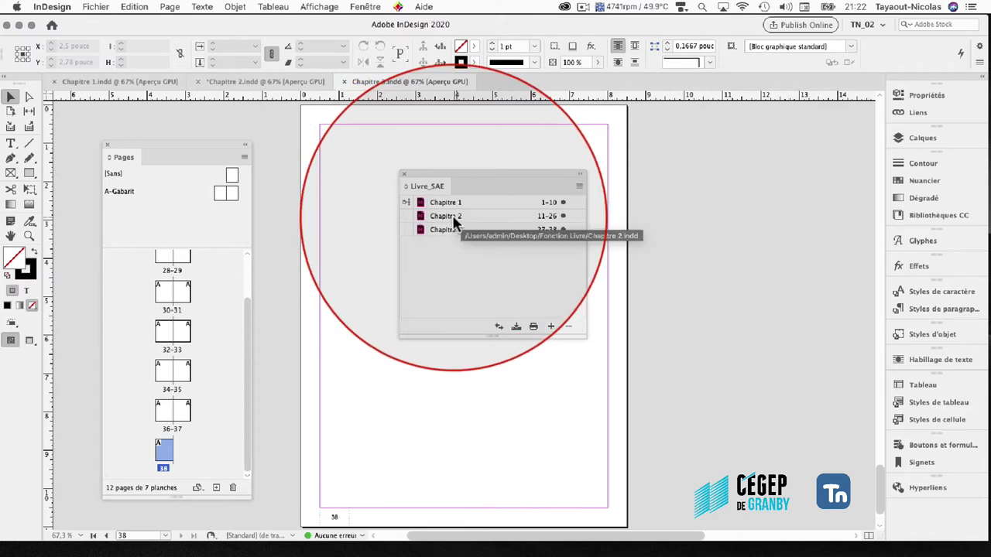
Move Chapitre 2 ahead of Chapitre 1 in the book's document order
{"action": "left_click_drag", "start_coordinate": [455, 223], "coordinate": [488, 189]}
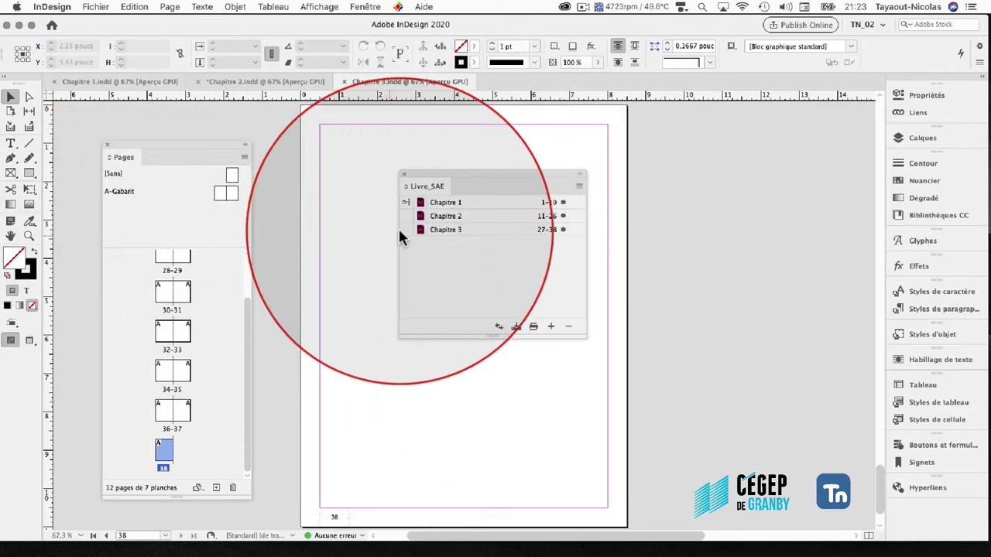
{"action": "left_click", "coordinate": [440, 216]}
{"action": "mouse_move", "coordinate": [440, 216]}
{"action": "left_mouse_down"}
{"action": "mouse_move", "coordinate": [441, 203]}
{"action": "mouse_move", "coordinate": [445, 223]}
{"action": "left_mouse_up"}
{"action": "left_click", "coordinate": [443, 203]}
Open Chapitre 2 and Chapitre 1 from the reordered book and check how their pages are numbered
{"action": "double_click", "coordinate": [445, 202]}
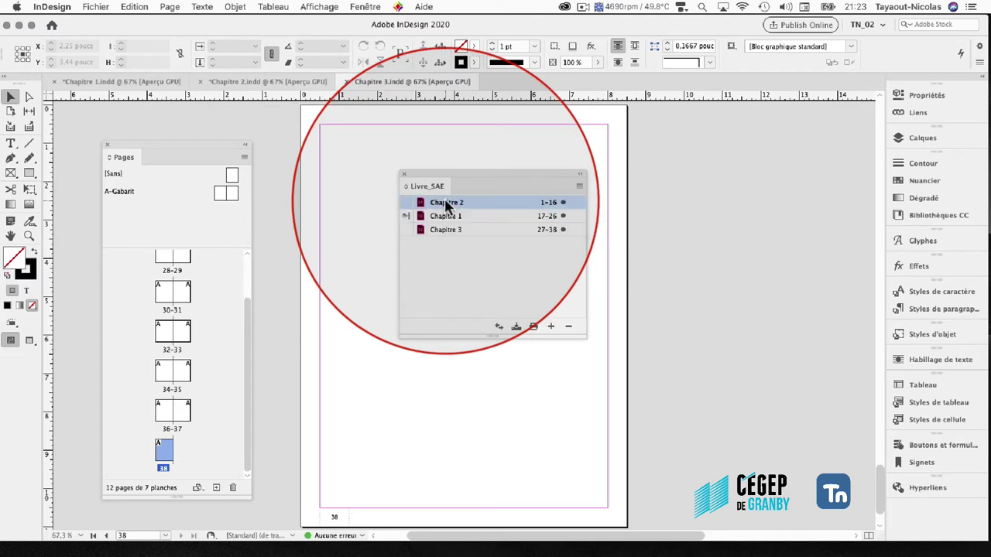
{"action": "scroll", "coordinate": [194, 294], "scroll_direction": "up", "scroll_amount": 5}
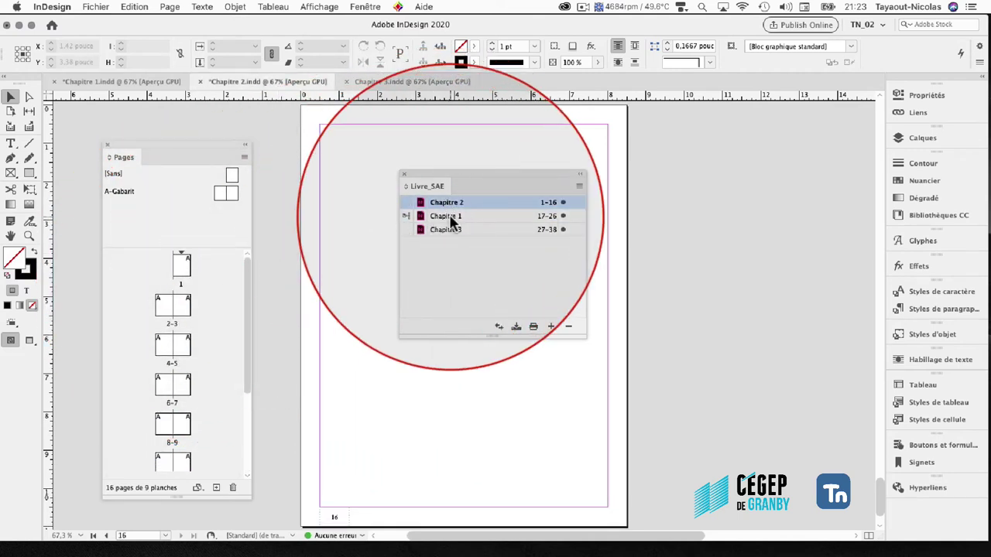
{"action": "double_click", "coordinate": [447, 217]}
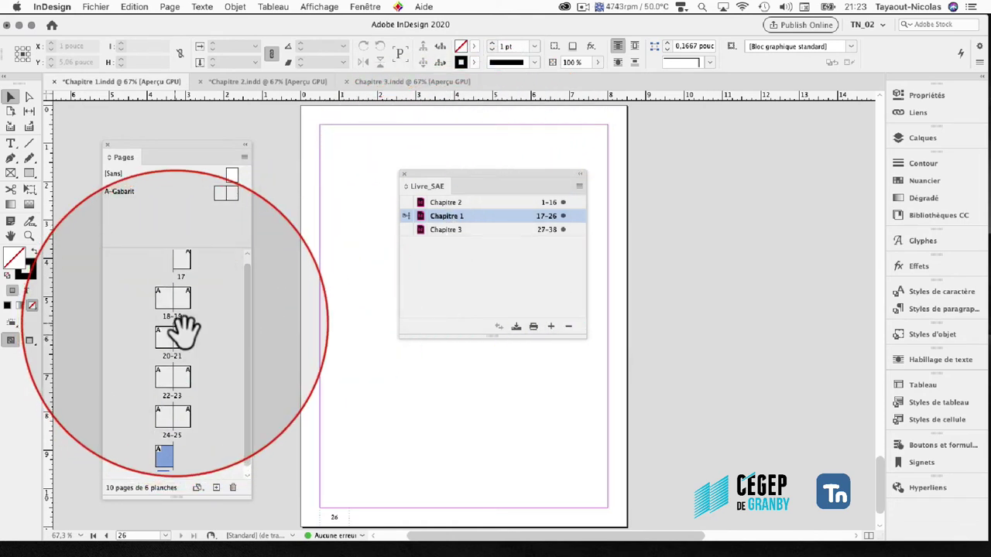
{"action": "scroll", "coordinate": [186, 329], "scroll_direction": "up", "scroll_amount": 1}
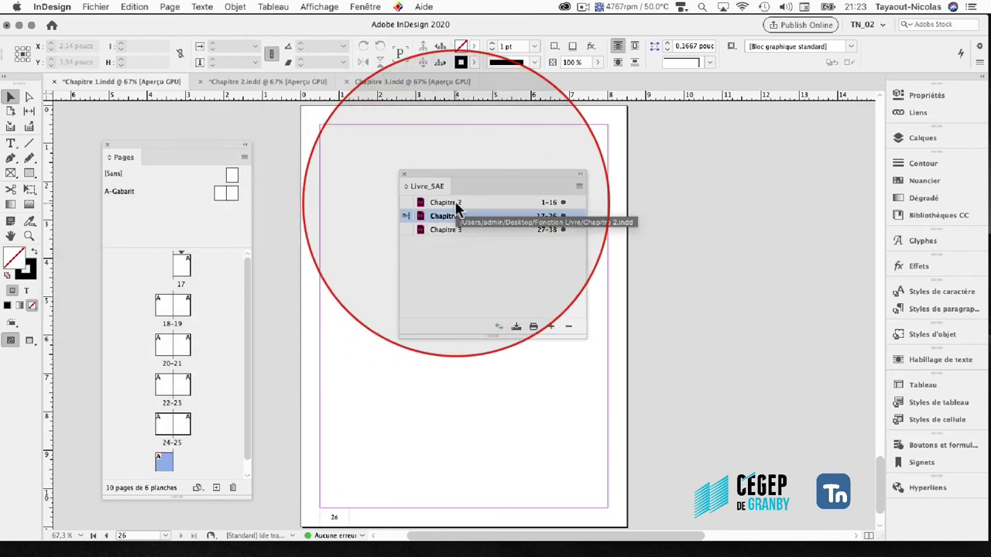
Move Chapitre 2 back below Chapitre 1 to restore the original chapter order in the book
{"action": "left_click_drag", "start_coordinate": [457, 205], "coordinate": [458, 206]}
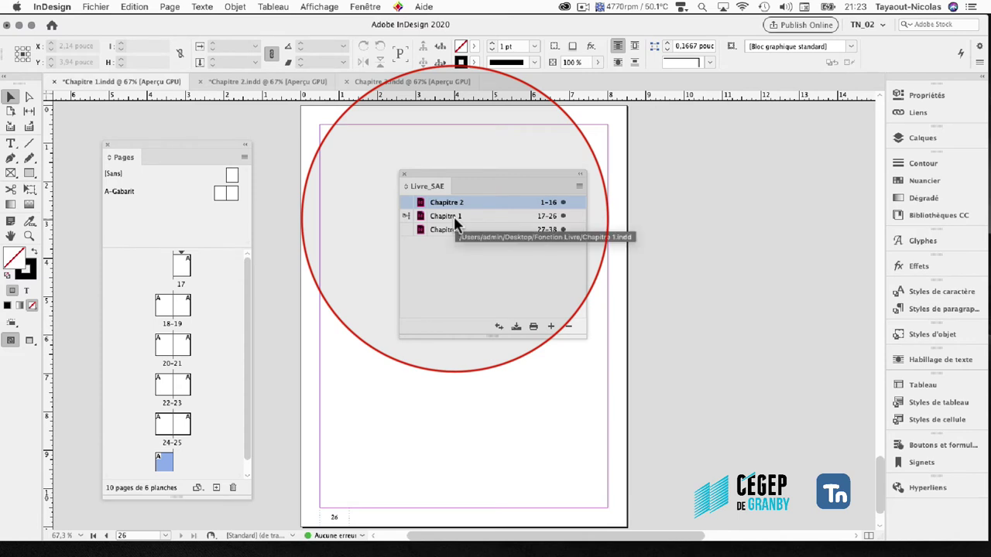
{"action": "left_click_drag", "start_coordinate": [456, 203], "coordinate": [455, 220]}
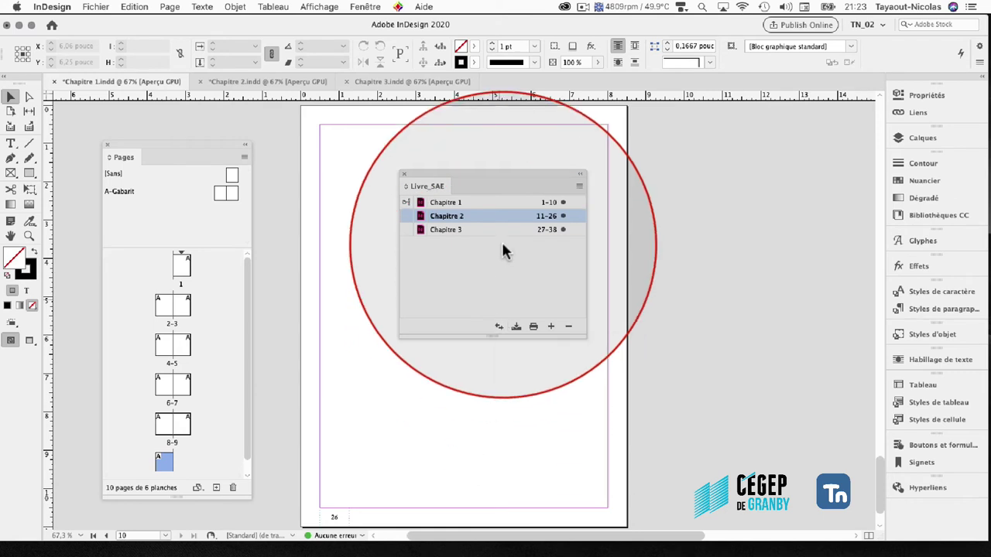
{"action": "left_click", "coordinate": [487, 202]}
Synchronize the styles and swatches of Chapitre 3 with the book's style source and save the book
{"action": "left_click", "coordinate": [482, 230]}
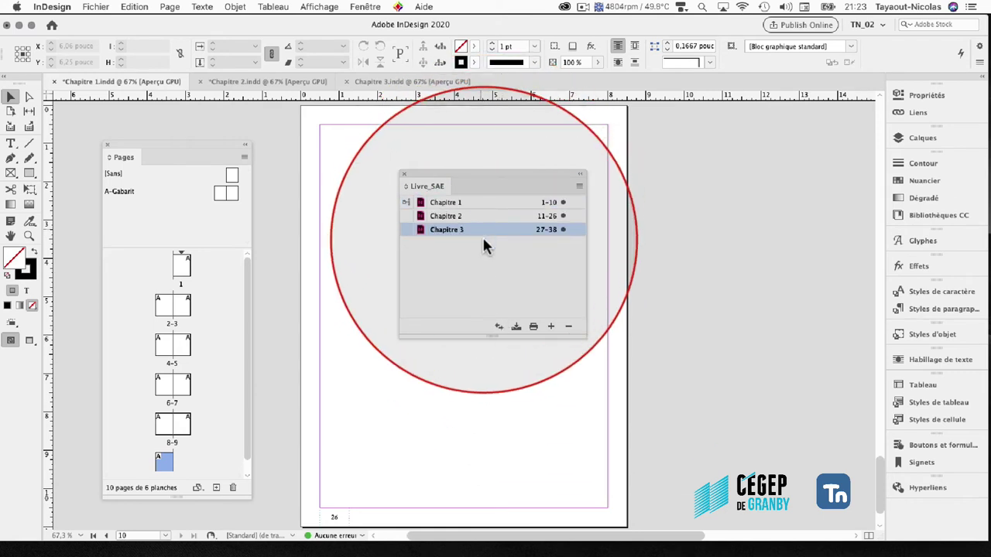
{"action": "left_click", "coordinate": [499, 326]}
{"action": "left_click", "coordinate": [607, 314]}
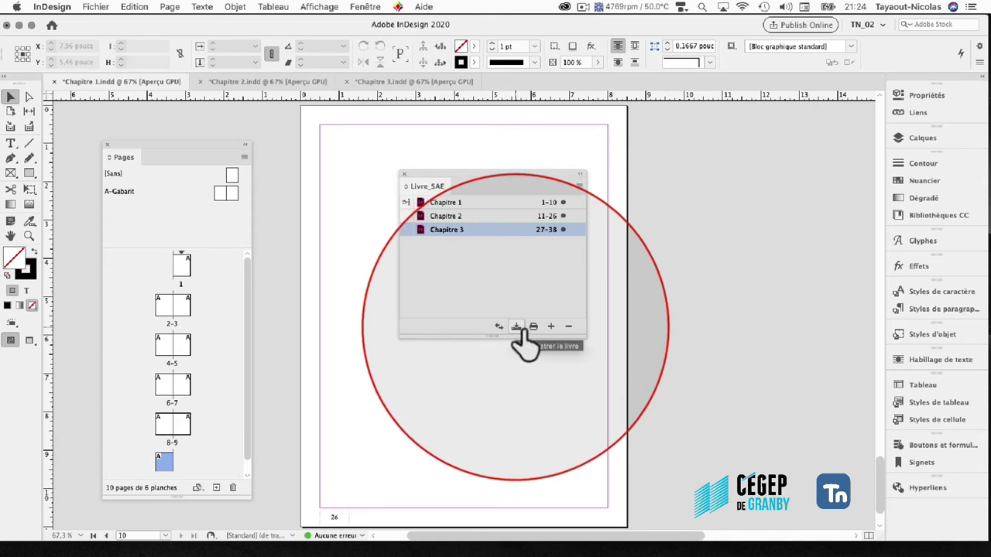
{"action": "left_click", "coordinate": [516, 326]}
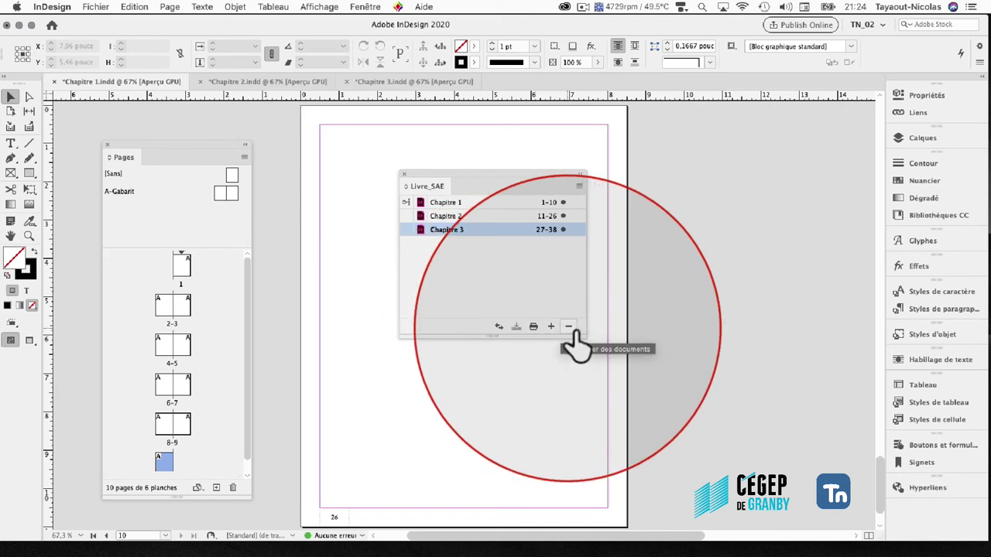
Deselect Chapitre 3, examine the print packaging summary and fonts for the whole Livre_SAE book, and close it without packaging
{"action": "left_click", "coordinate": [548, 274]}
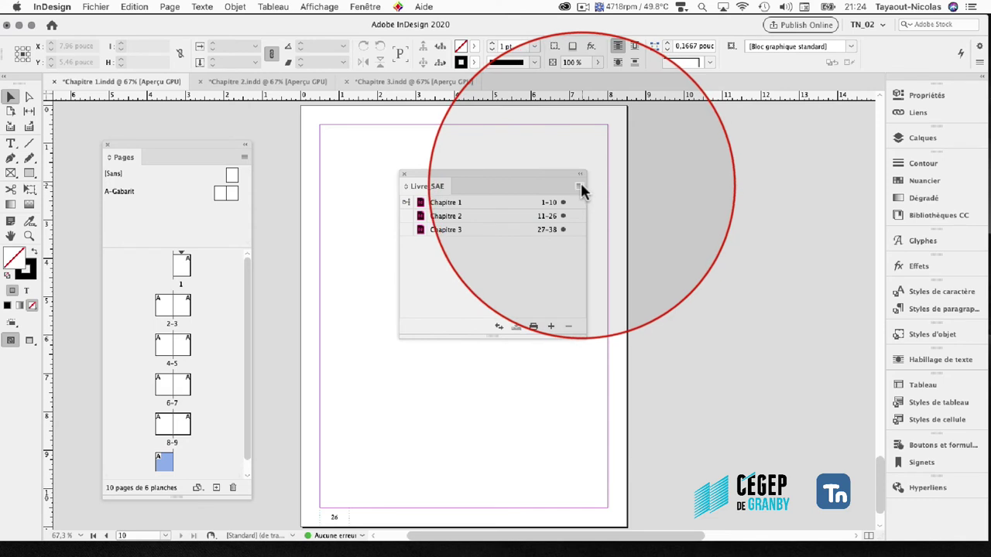
{"action": "left_click", "coordinate": [579, 186]}
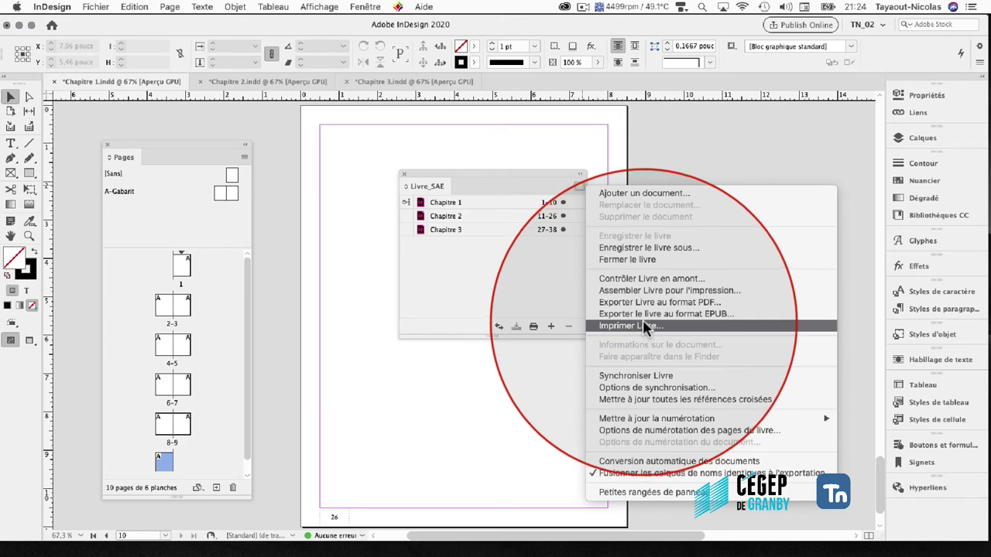
{"action": "left_click", "coordinate": [638, 291]}
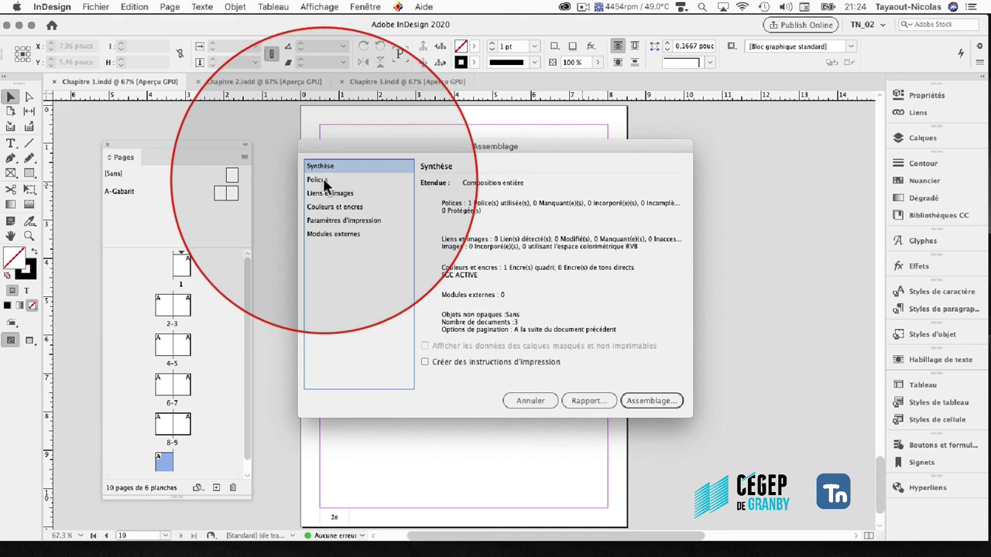
{"action": "left_click", "coordinate": [322, 178]}
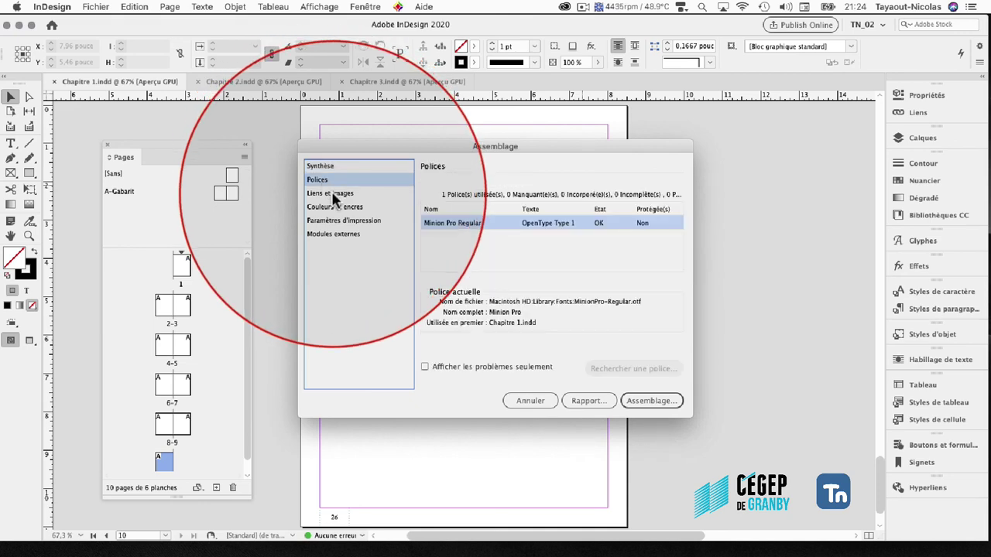
{"action": "left_click", "coordinate": [530, 400]}
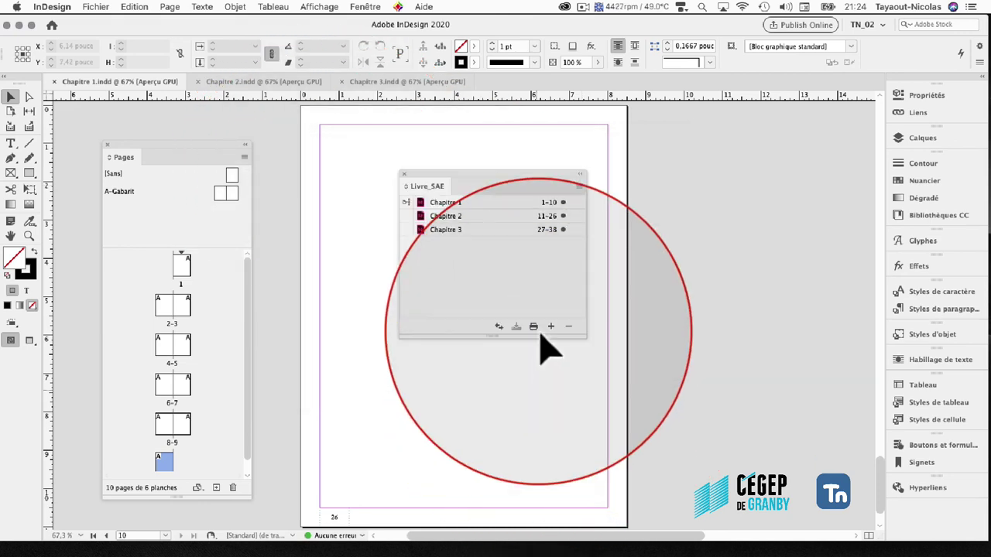
Examine the PDF format choices for exporting the whole Livre_SAE book, keep Adobe PDF (impression), and cancel the export
{"action": "left_click", "coordinate": [579, 187]}
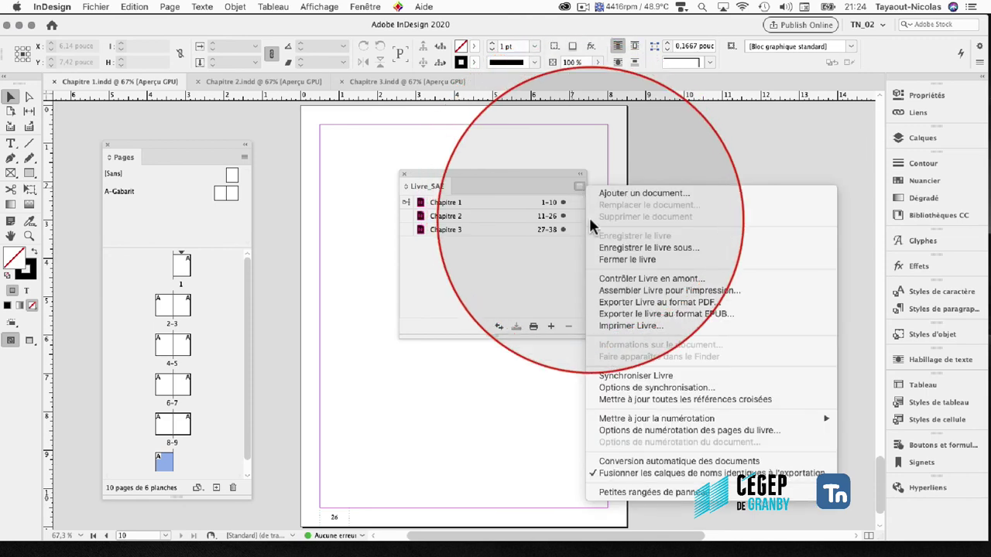
{"action": "left_click", "coordinate": [619, 302]}
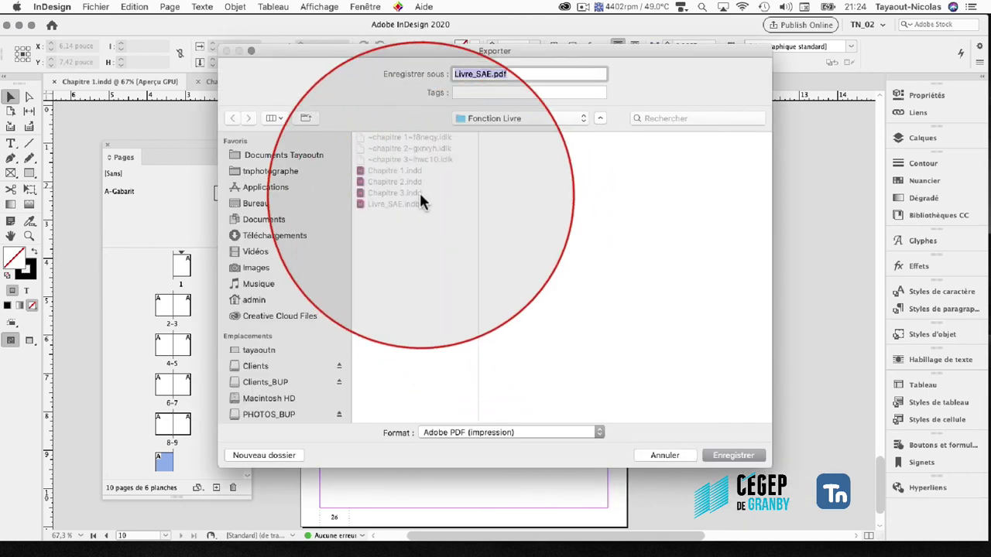
{"action": "left_click", "coordinate": [507, 434]}
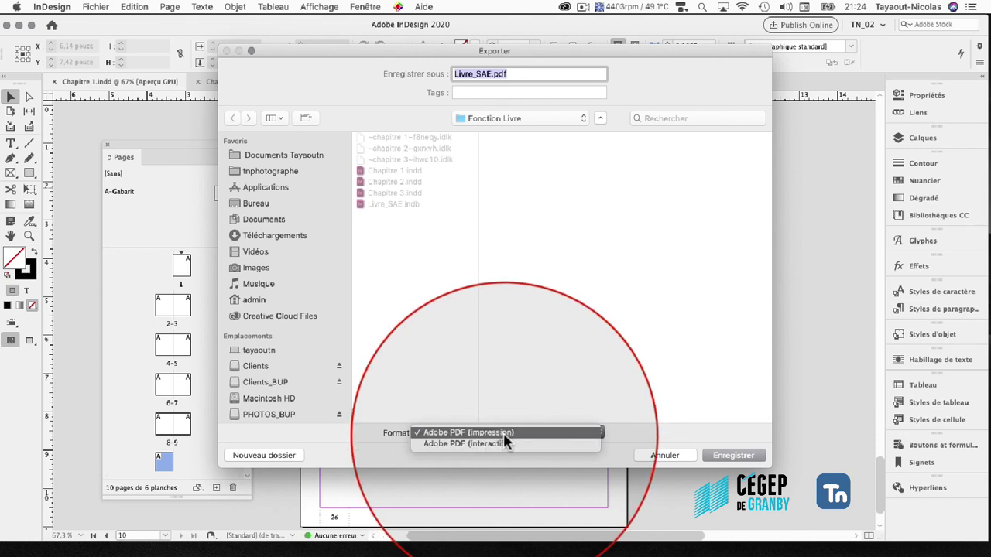
{"action": "left_click", "coordinate": [504, 434]}
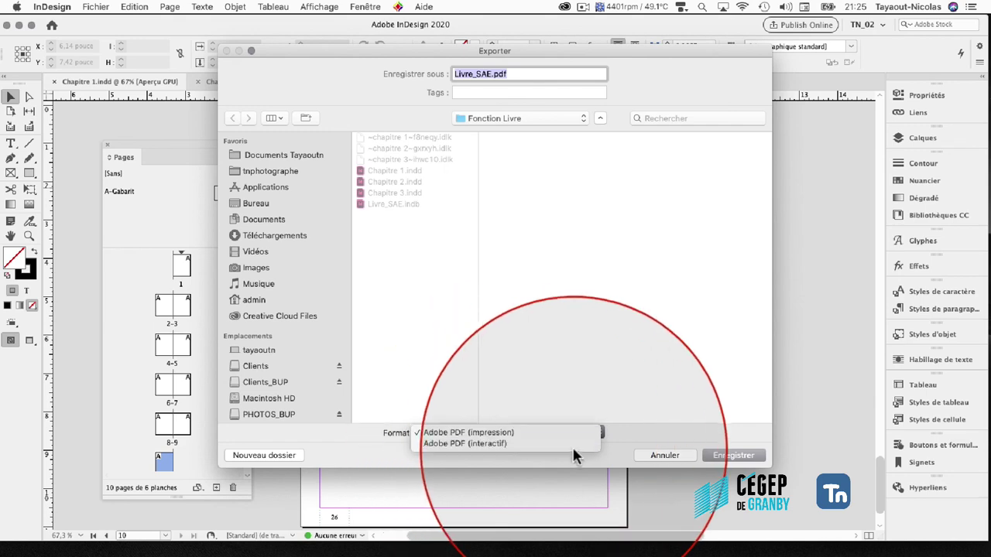
{"action": "left_click", "coordinate": [660, 457]}
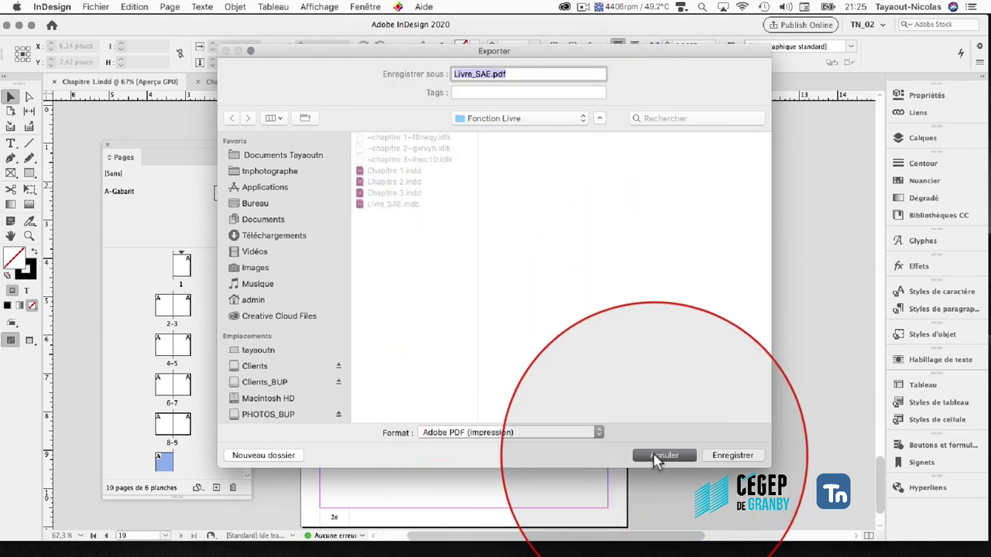
{"action": "left_click", "coordinate": [579, 187]}
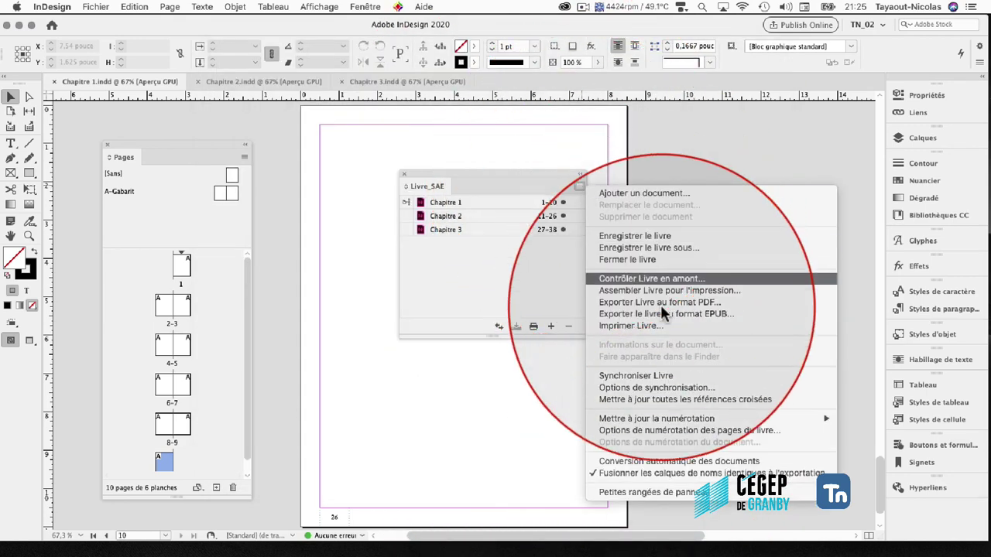
{"action": "mouse_move", "coordinate": [643, 419]}
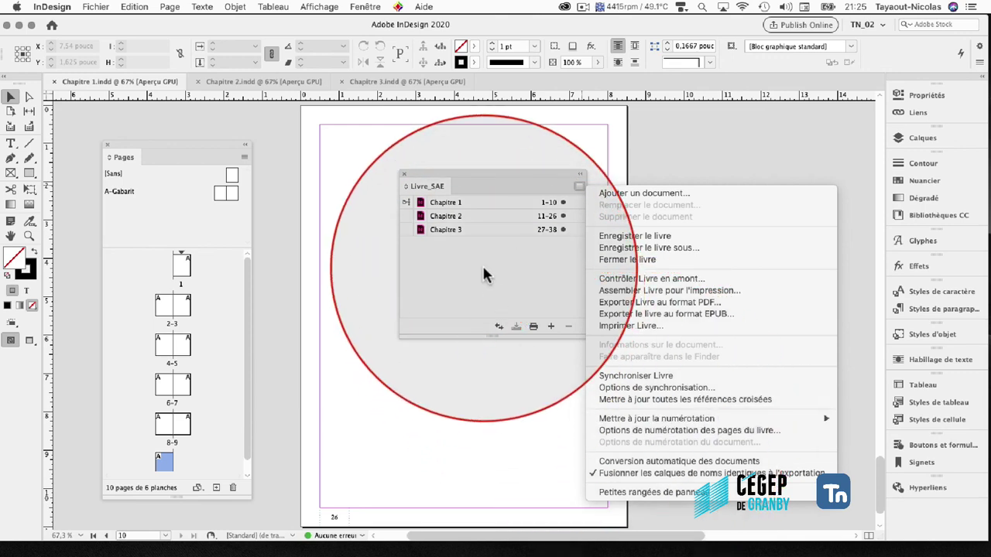
{"action": "left_click", "coordinate": [482, 263]}
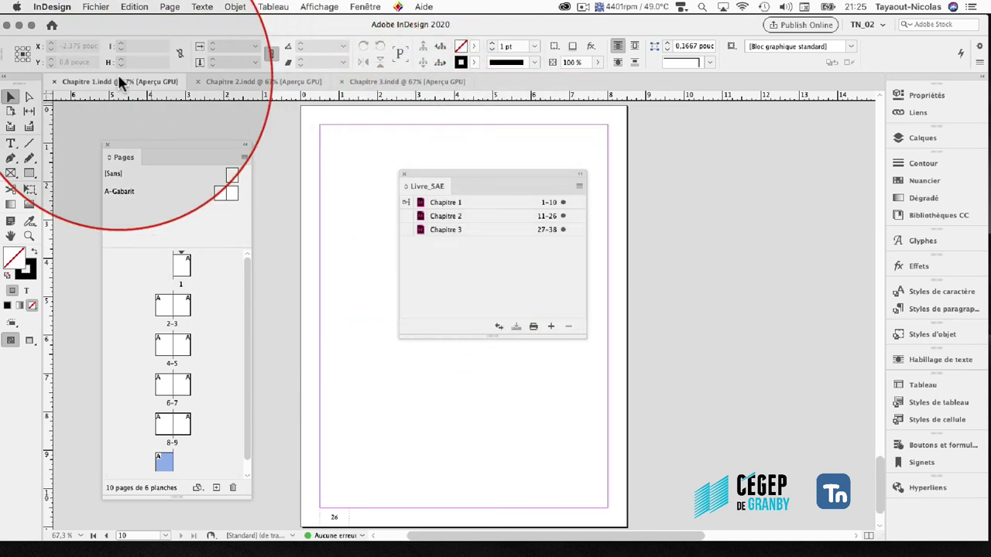
Switch to Finder and display the contents of the Fonction Livre folder as icons to examine the book and chapter files
{"action": "left_click", "coordinate": [19, 26]}
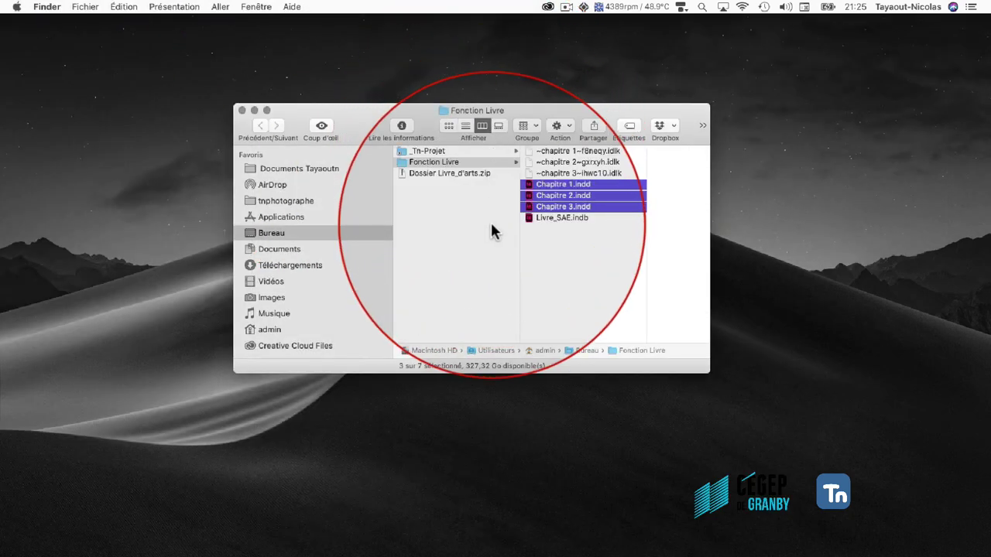
{"action": "left_click", "coordinate": [420, 162]}
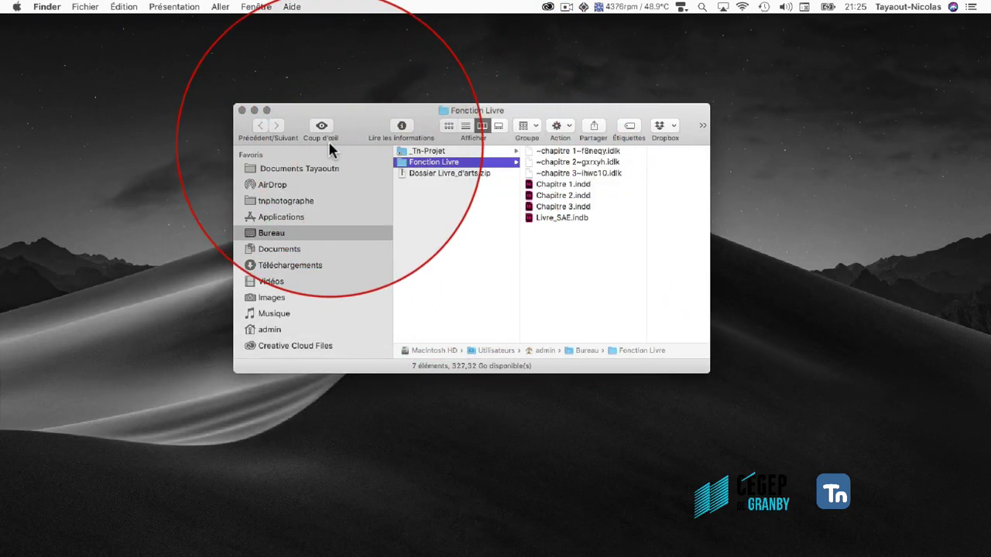
{"action": "left_click", "coordinate": [449, 125]}
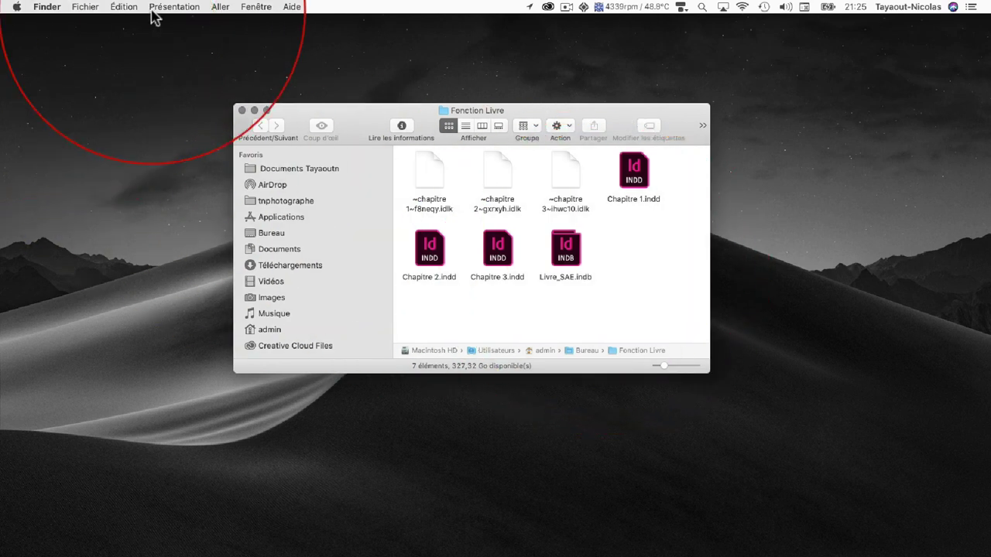
{"action": "left_click", "coordinate": [566, 7]}
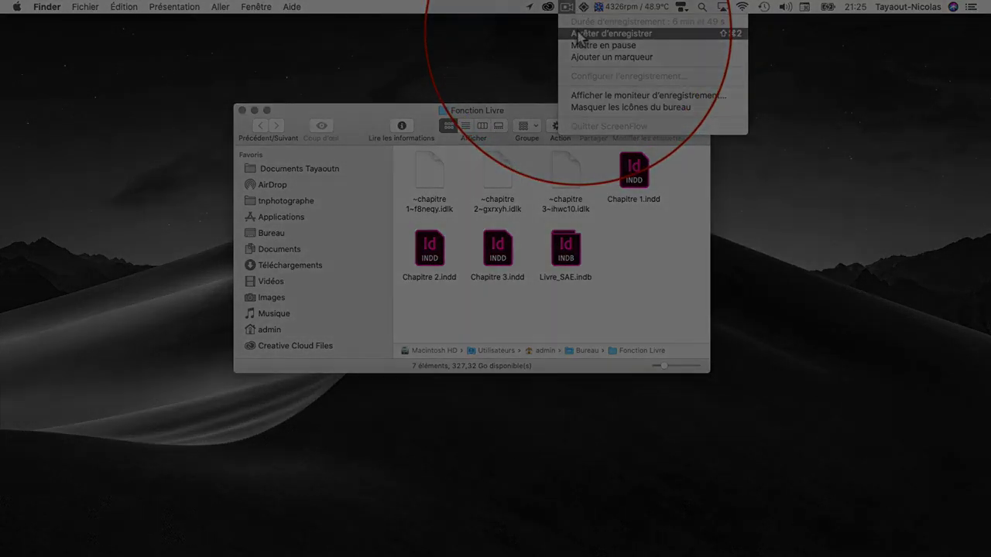